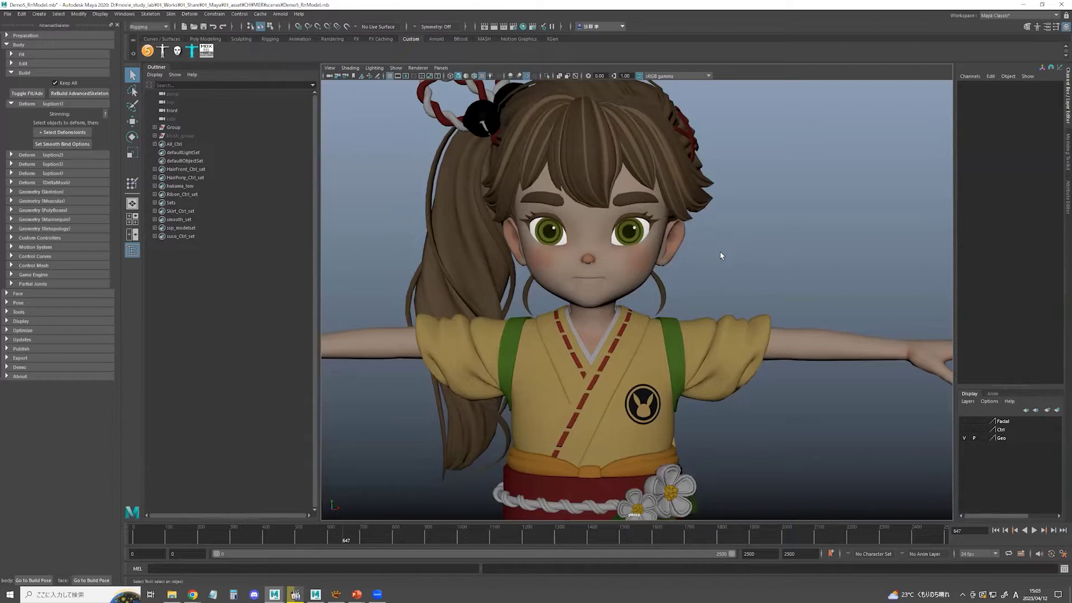
# Make the character's head mesh body_Head a live surface
pyautogui.scroll(-2, 713, 256)
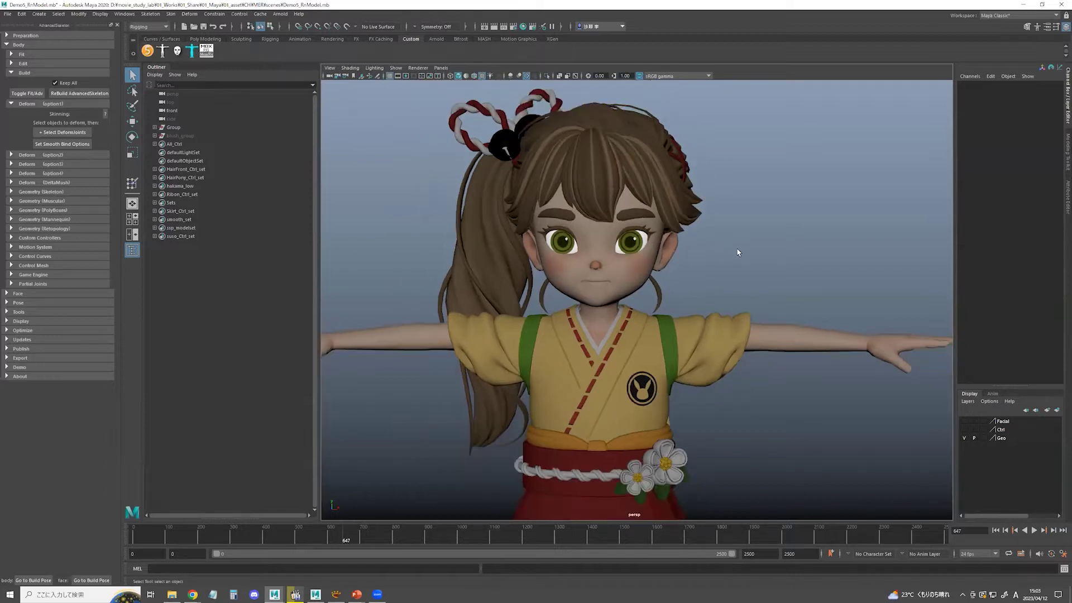
pyautogui.click(569, 279)
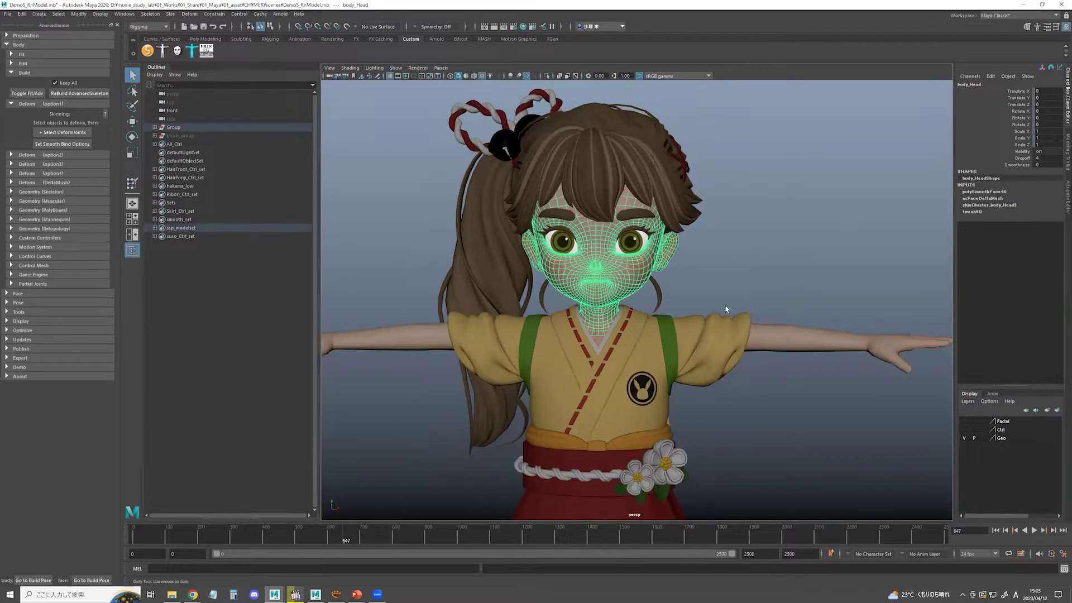
pyautogui.scroll(3, 726, 309)
pyautogui.click(346, 26)
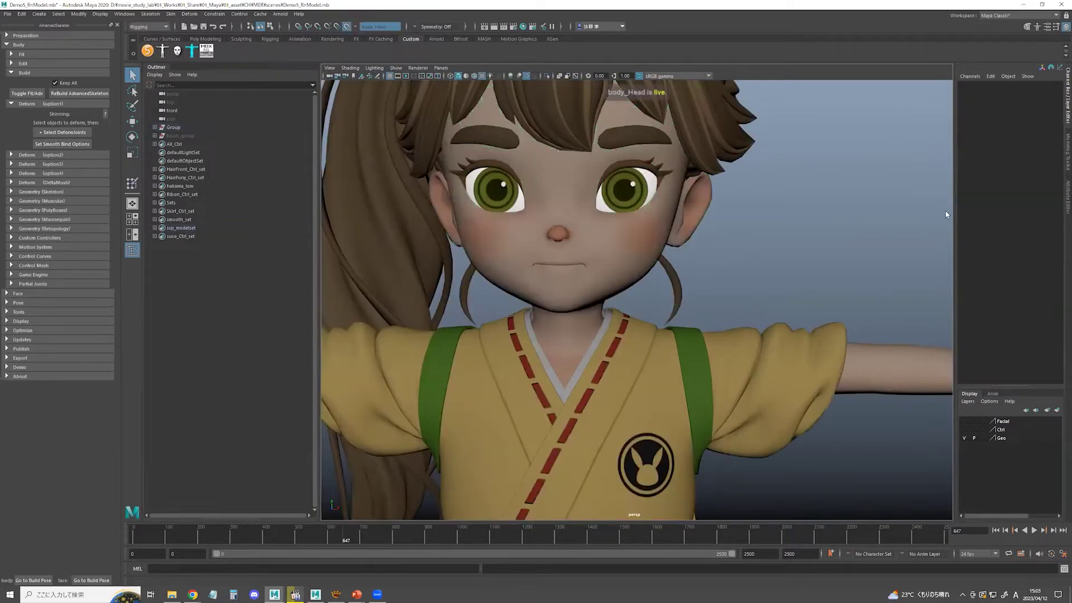
# Use Quad Draw on the live head to create connected quads beside the inner corner of the character's left eye
pyautogui.click(1064, 169)
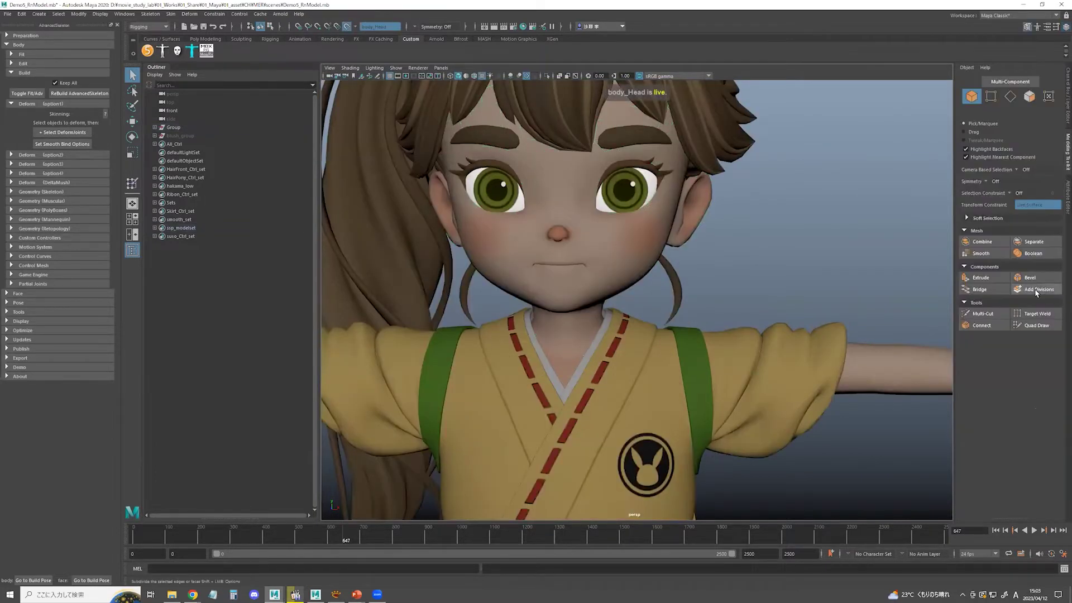
pyautogui.click(1036, 325)
pyautogui.click(575, 196)
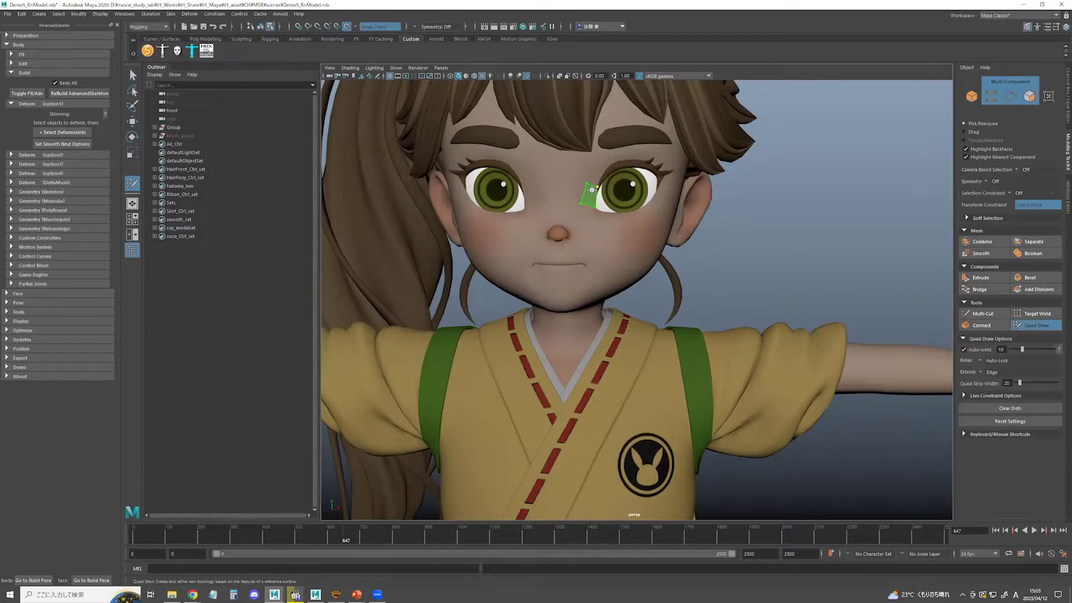
pyautogui.keyDown('shift'); pyautogui.click(592, 190); pyautogui.keyUp('shift')
pyautogui.keyDown('shift'); pyautogui.click(605, 170); pyautogui.keyUp('shift')
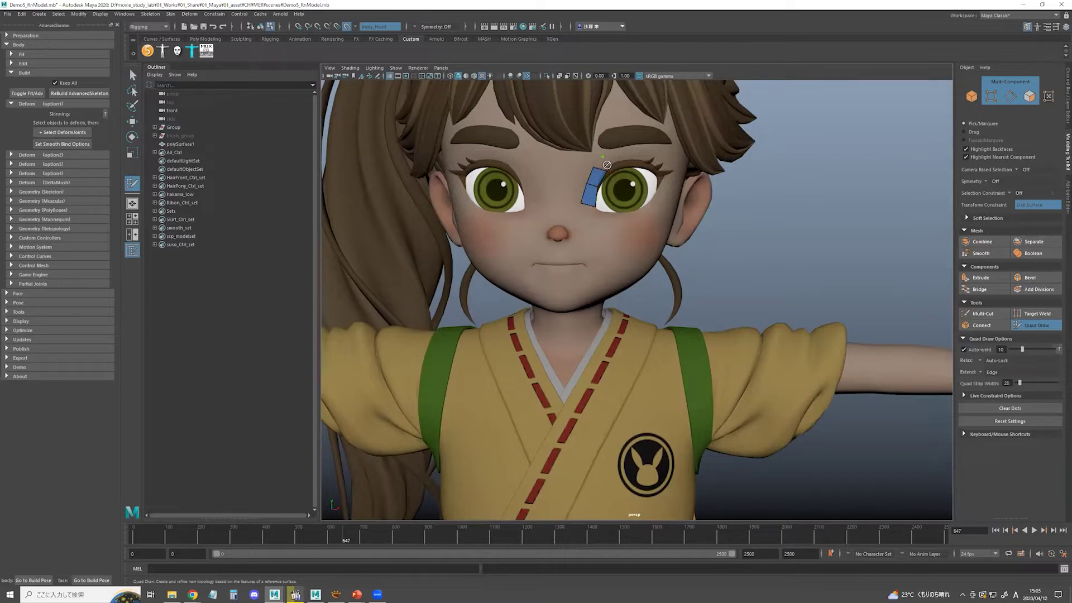
# Leave Quad Draw, return to object selection and delete the quads drawn beside the eye
pyautogui.press('q')
pyautogui.moveTo(783, 193); pyautogui.dragTo(839, 179, button='right')
pyautogui.click(585, 195)
pyautogui.press('Delete')
pyautogui.scroll(-6, 665, 223)
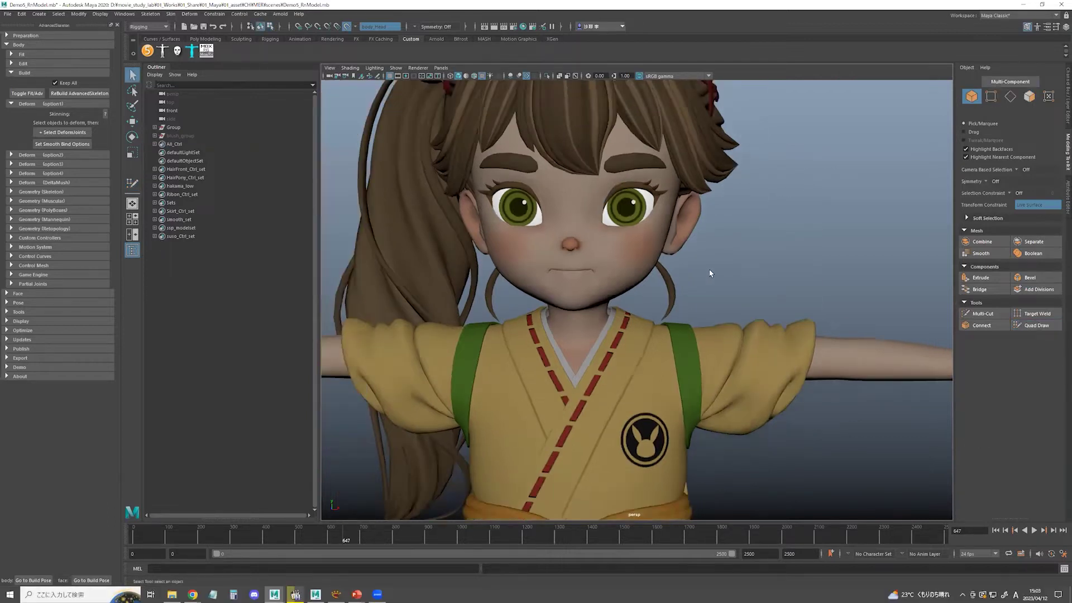
# Select the hidden kimono_cage mesh in the hakama_low set and unhide it
pyautogui.click(1065, 100)
pyautogui.keyDown('alt'); pyautogui.moveTo(637, 302); pyautogui.dragTo(651, 336); pyautogui.keyUp('alt')
pyautogui.click(644, 313)
pyautogui.scroll(1, 648, 336)
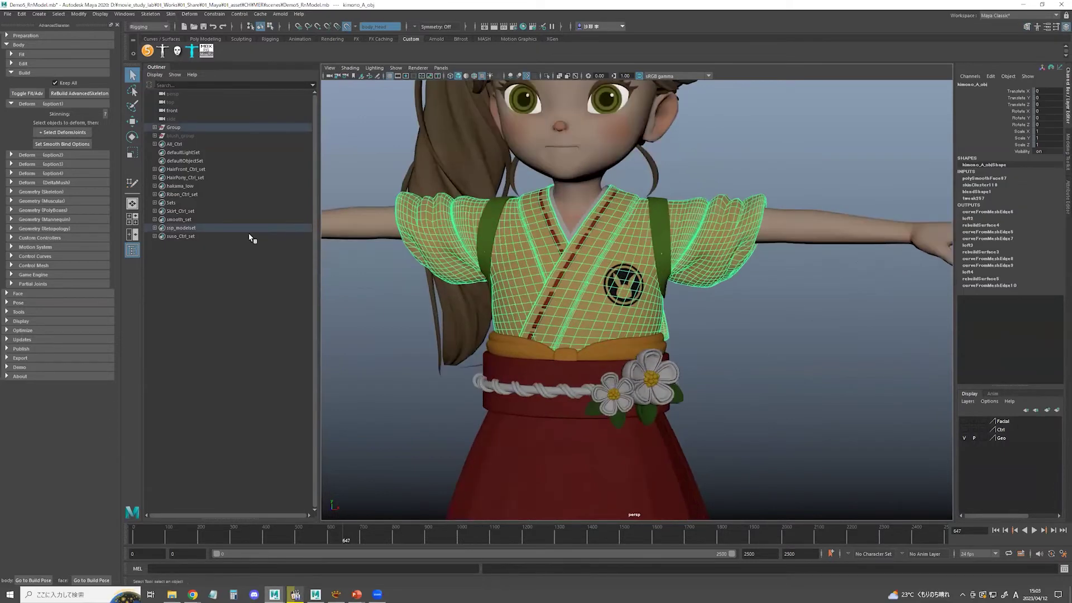
pyautogui.click(155, 186)
pyautogui.click(182, 194)
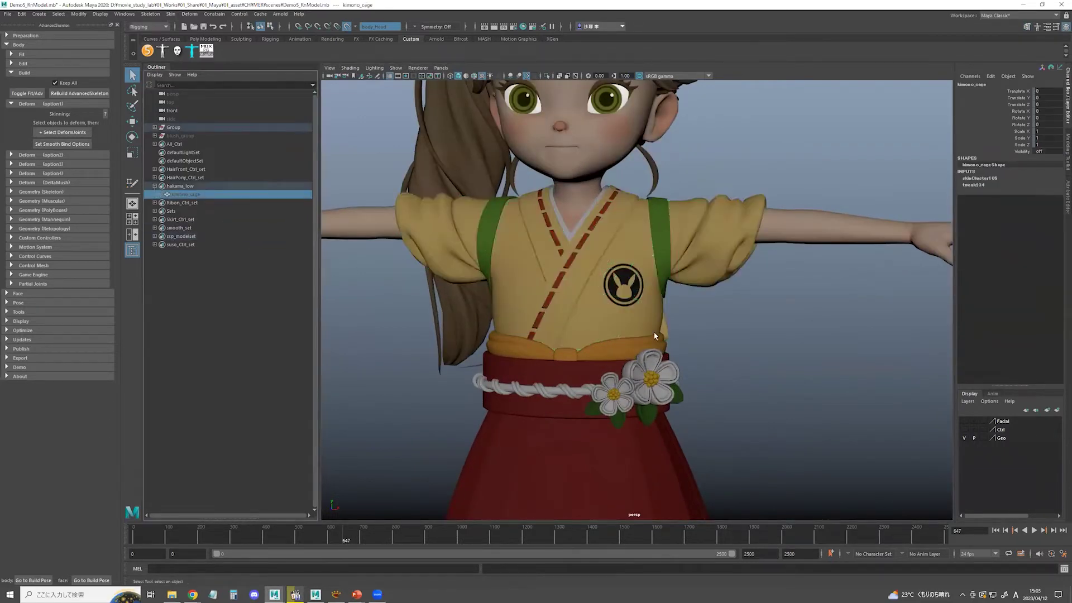
pyautogui.hotkey('shift', 'h')
# Isolate the kimono_cage mesh and examine its low-poly shape from several sides
pyautogui.keyDown('alt'); pyautogui.moveTo(630, 365); pyautogui.dragTo(480, 369); pyautogui.keyUp('alt')
pyautogui.hotkey('ctrl', '1')
pyautogui.keyDown('alt'); pyautogui.moveTo(848, 378); pyautogui.dragTo(725, 394); pyautogui.keyUp('alt')
pyautogui.click(726, 391)
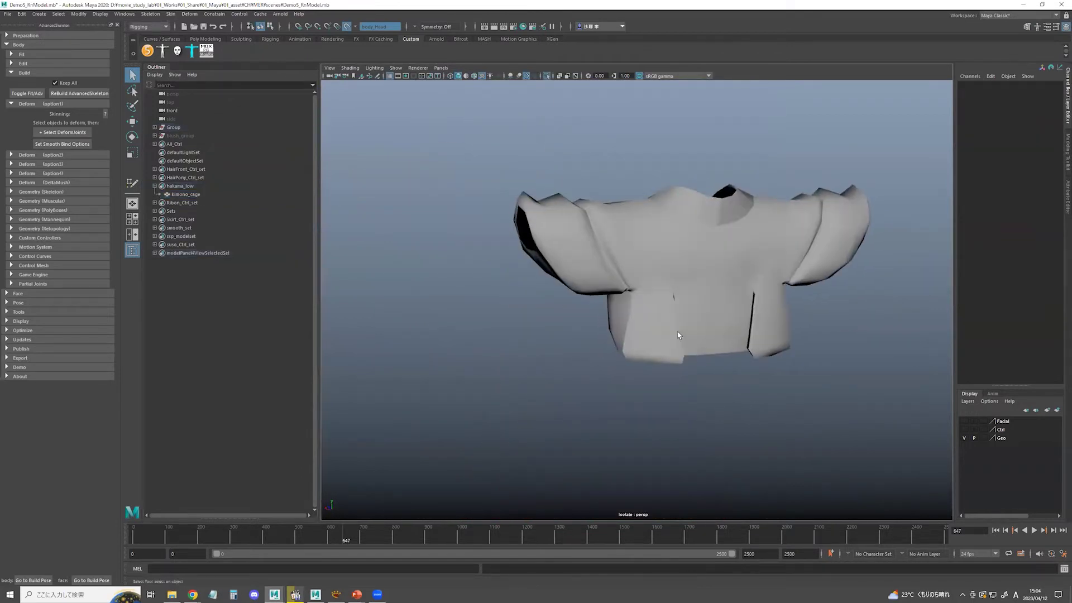
pyautogui.keyDown('alt'); pyautogui.moveTo(679, 335); pyautogui.dragTo(572, 313); pyautogui.keyUp('alt')
pyautogui.click(594, 358)
# Exit isolation and hide the kimono_cage mesh
pyautogui.hotkey('ctrl', '1')
pyautogui.keyDown('alt'); pyautogui.moveTo(605, 348); pyautogui.dragTo(568, 339); pyautogui.keyUp('alt')
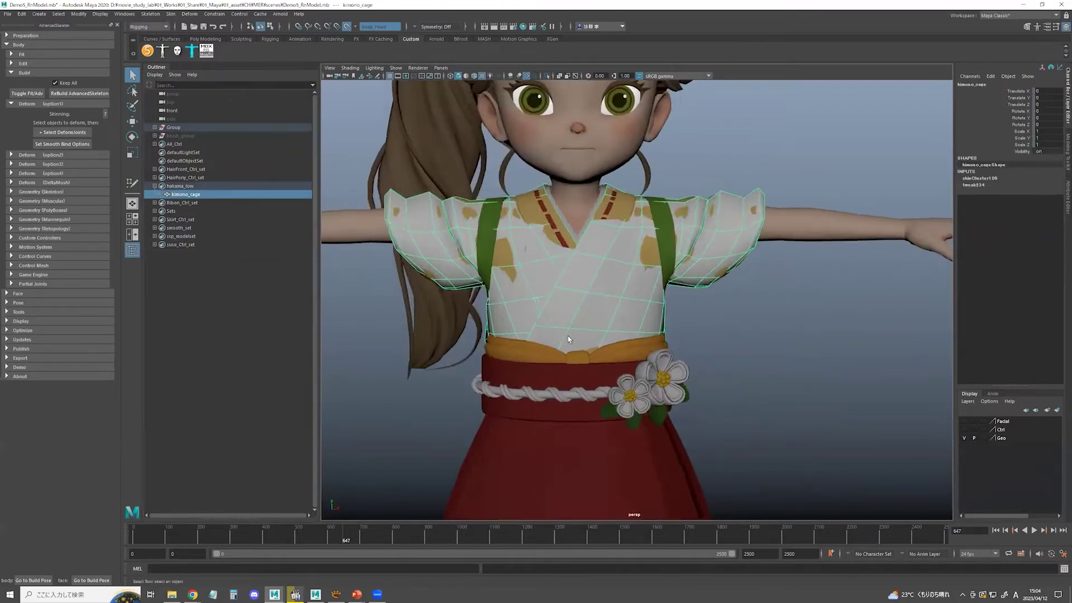
pyautogui.scroll(-2, 568, 339)
pyautogui.hotkey('ctrl', 'h')
# Examine the wireframe density of the detailed kimono around the torso and sleeves, from the front and at an angle
pyautogui.click(613, 301)
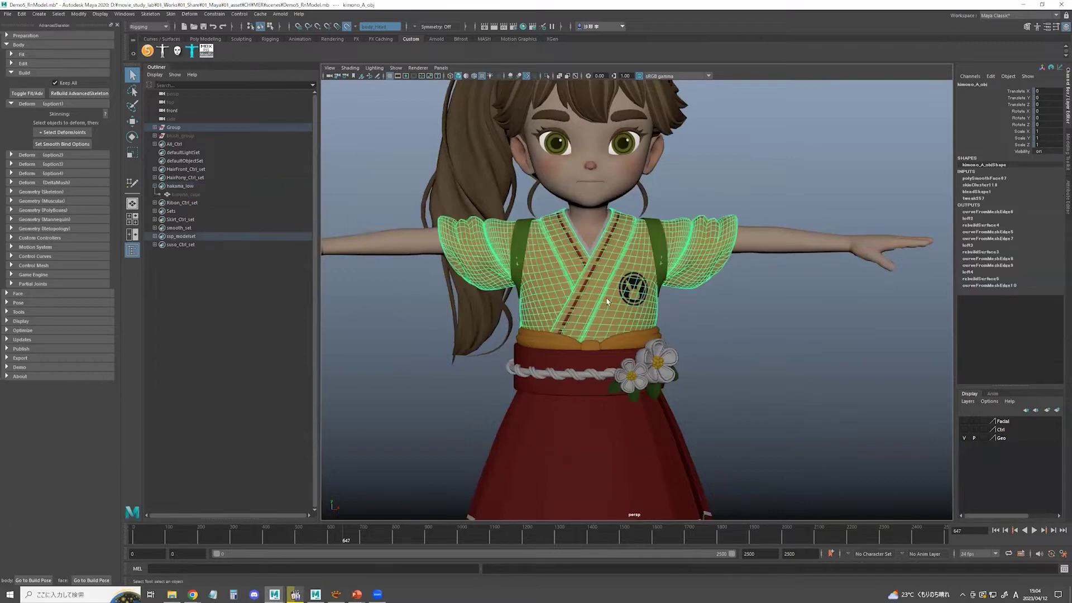
pyautogui.click(745, 310)
pyautogui.scroll(4, 703, 363)
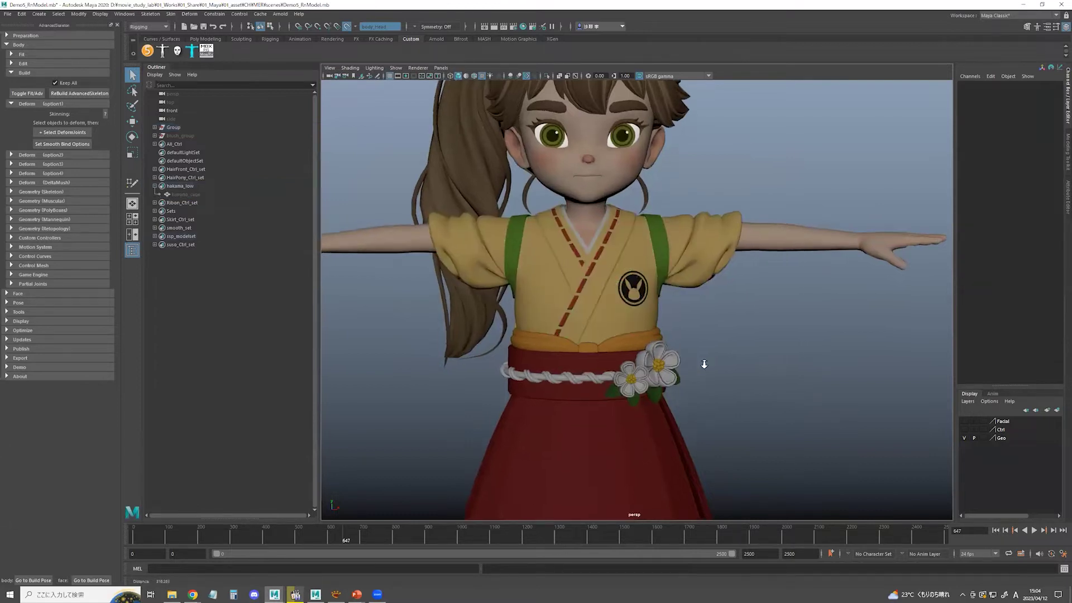
pyautogui.click(733, 261)
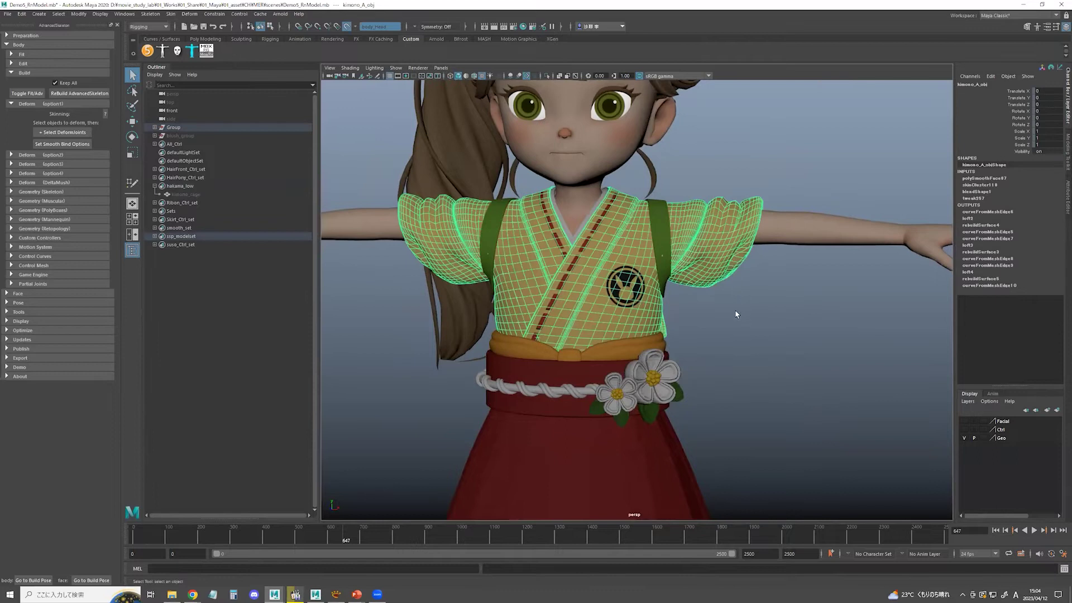
pyautogui.keyDown('alt'); pyautogui.moveTo(735, 315); pyautogui.dragTo(755, 305); pyautogui.keyUp('alt')
pyautogui.click(754, 305)
pyautogui.click(710, 257)
pyautogui.keyDown('alt'); pyautogui.moveTo(866, 316); pyautogui.dragTo(758, 332); pyautogui.keyUp('alt')
pyautogui.scroll(-4, 715, 329)
pyautogui.scroll(3, 733, 322)
pyautogui.scroll(2, 626, 320)
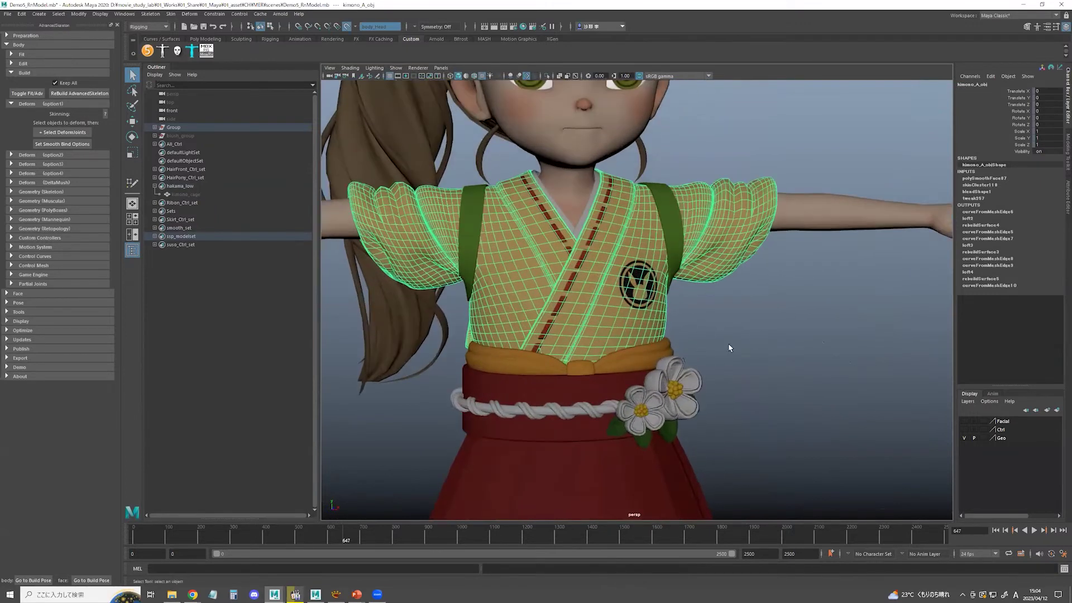
pyautogui.click(684, 327)
pyautogui.click(658, 319)
pyautogui.keyDown('alt'); pyautogui.moveTo(702, 335); pyautogui.dragTo(682, 344); pyautogui.keyUp('alt')
pyautogui.click(770, 363)
# Inspect the ponytail mesh's wireframe from an angled view of the character
pyautogui.scroll(-5, 771, 363)
pyautogui.keyDown('alt'); pyautogui.moveTo(593, 273); pyautogui.dragTo(596, 320, button='middle'); pyautogui.keyUp('alt')
pyautogui.keyDown('alt'); pyautogui.moveTo(596, 319); pyautogui.dragTo(619, 321); pyautogui.keyUp('alt')
pyautogui.scroll(2, 610, 321)
pyautogui.click(496, 214)
pyautogui.moveTo(472, 152)
pyautogui.keyDown('alt'); pyautogui.mouseDown()
pyautogui.moveTo(437, 154)
pyautogui.moveTo(509, 161)
pyautogui.moveTo(442, 161)
pyautogui.moveTo(495, 166)
pyautogui.moveTo(459, 163)
pyautogui.mouseUp(); pyautogui.keyUp('alt')
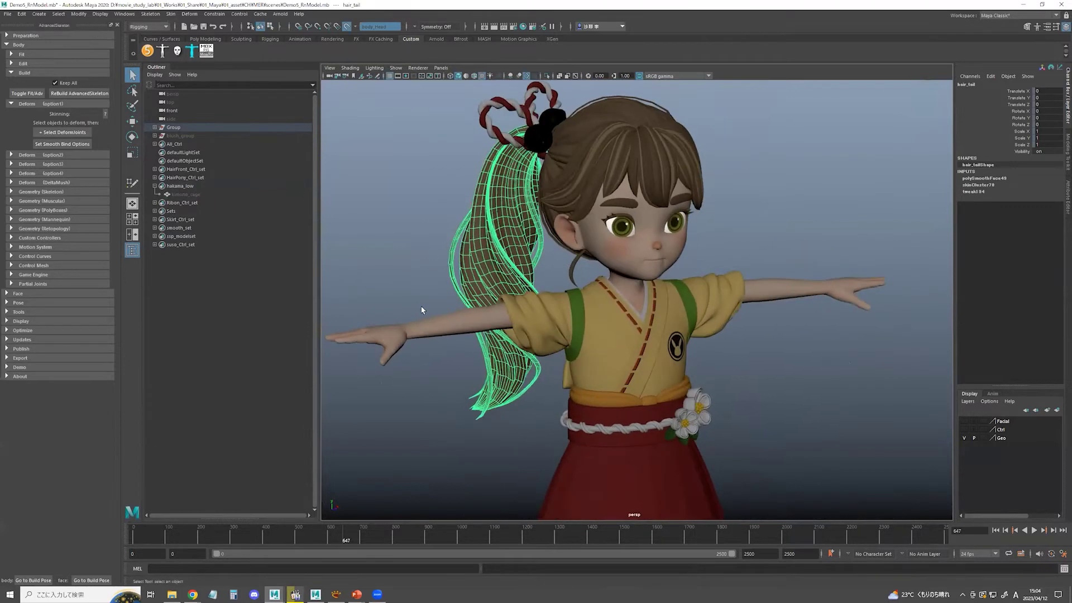
pyautogui.click(422, 307)
# Switch to XnView to view the multi-angle hair reference sheet, minimize it and return to the character model
pyautogui.click(335, 594)
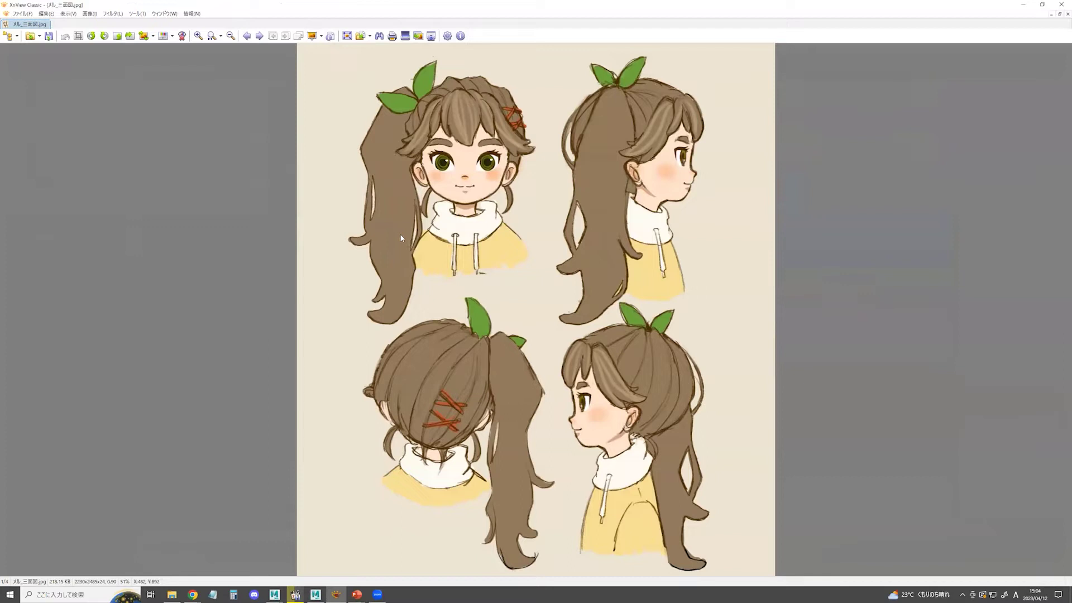
pyautogui.click(1025, 5)
pyautogui.keyDown('alt'); pyautogui.moveTo(532, 320); pyautogui.dragTo(635, 304); pyautogui.keyUp('alt')
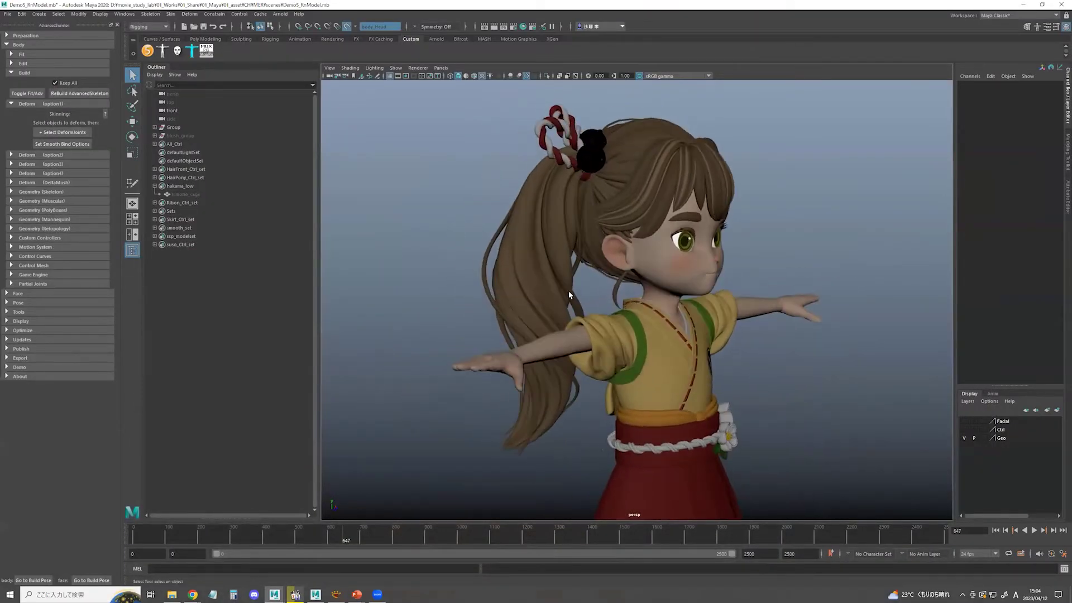
# Examine the bangs, head hair and ponytail from several angles, checking individual mesh wireframes and the overall silhouette
pyautogui.keyDown('alt'); pyautogui.moveTo(589, 277); pyautogui.dragTo(693, 276); pyautogui.keyUp('alt')
pyautogui.click(513, 305)
pyautogui.click(826, 262)
pyautogui.keyDown('alt'); pyautogui.moveTo(826, 263); pyautogui.dragTo(670, 258); pyautogui.keyUp('alt')
pyautogui.keyDown('alt'); pyautogui.moveTo(670, 258); pyautogui.dragTo(737, 261, button='right'); pyautogui.keyUp('alt')
pyautogui.keyDown('alt'); pyautogui.moveTo(737, 261); pyautogui.dragTo(776, 281, button='middle'); pyautogui.keyUp('alt')
pyautogui.click(674, 190)
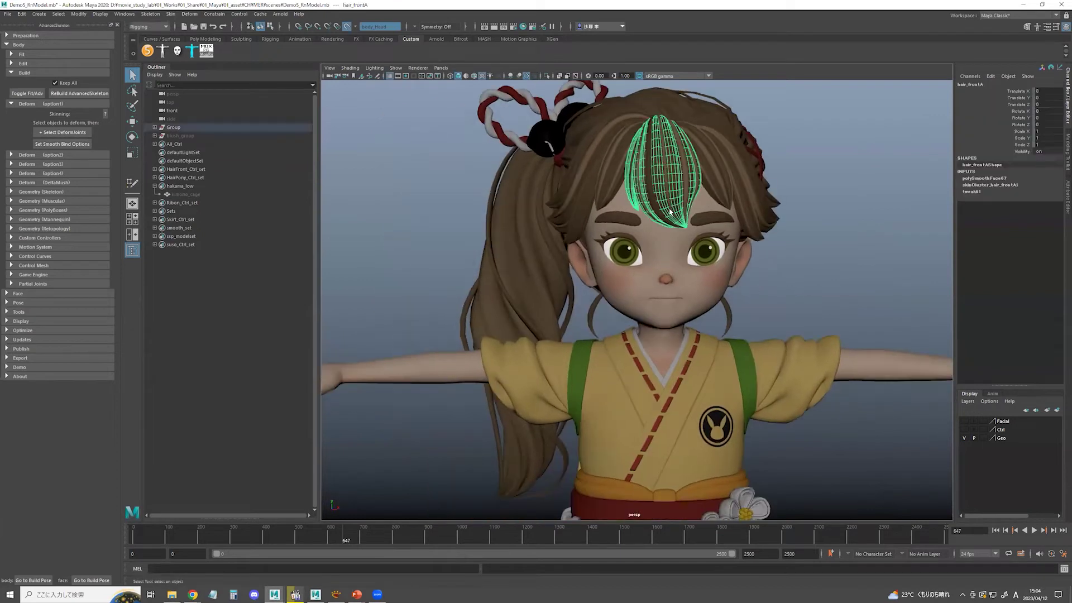
pyautogui.keyDown('alt'); pyautogui.moveTo(674, 190); pyautogui.dragTo(581, 235); pyautogui.keyUp('alt')
pyautogui.click(540, 232)
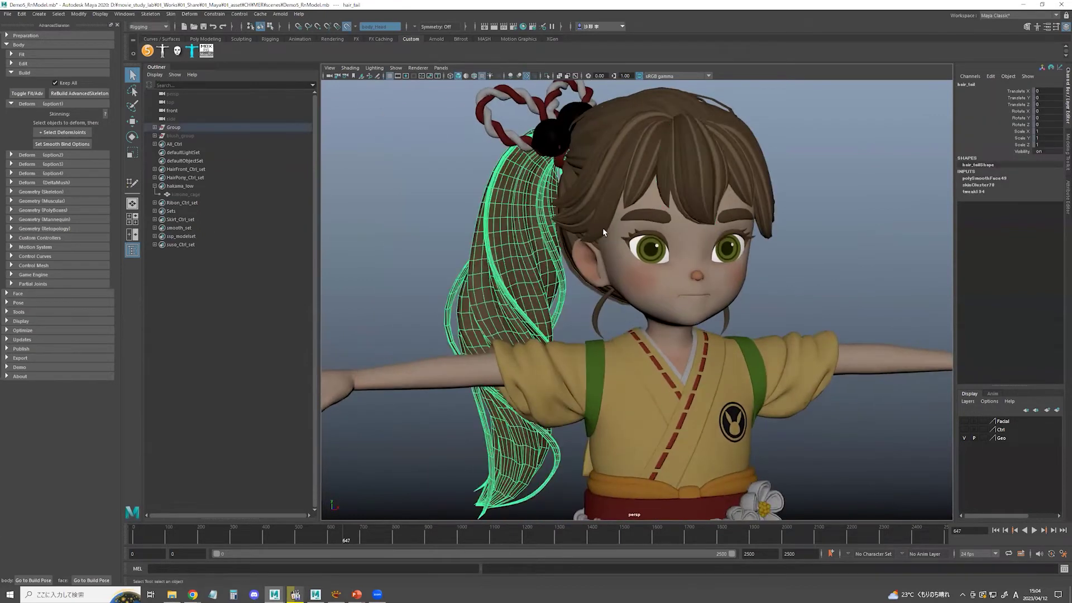
pyautogui.click(628, 191)
pyautogui.moveTo(621, 204)
pyautogui.keyDown('alt'); pyautogui.mouseDown()
pyautogui.moveTo(654, 190)
pyautogui.moveTo(620, 222)
pyautogui.mouseUp(); pyautogui.keyUp('alt')
pyautogui.click(645, 218)
pyautogui.click(830, 270)
pyautogui.scroll(-3, 742, 296)
pyautogui.keyDown('alt'); pyautogui.moveTo(686, 301); pyautogui.dragTo(672, 309); pyautogui.keyUp('alt')
pyautogui.keyDown('alt'); pyautogui.moveTo(671, 312); pyautogui.dragTo(657, 279, button='middle'); pyautogui.keyUp('alt')
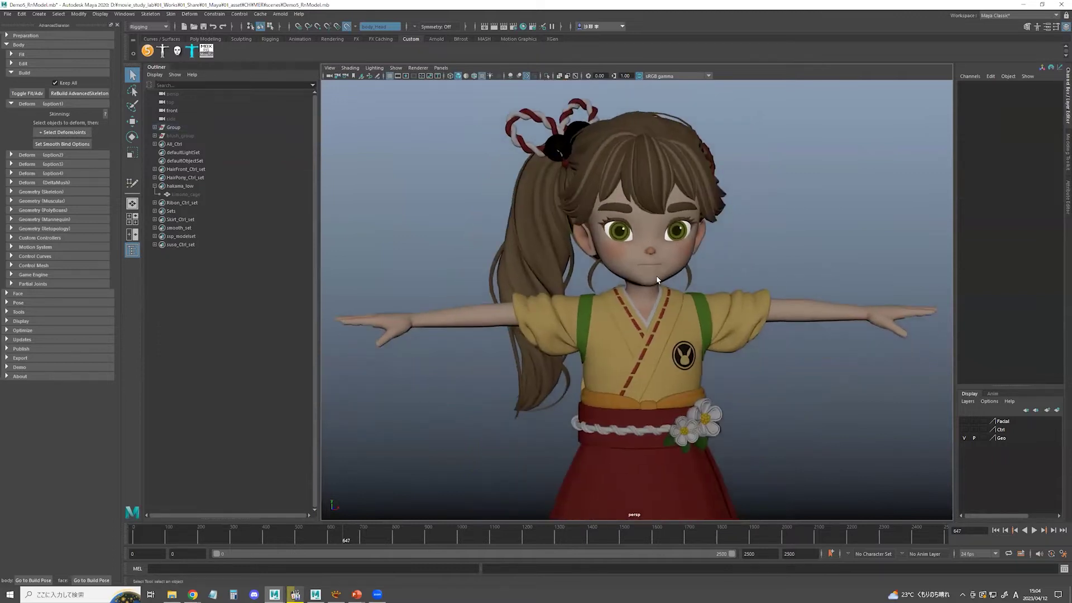
pyautogui.keyDown('alt'); pyautogui.moveTo(657, 281); pyautogui.dragTo(666, 275); pyautogui.keyUp('alt')
pyautogui.keyDown('alt'); pyautogui.moveTo(637, 275); pyautogui.dragTo(639, 289, button='middle'); pyautogui.keyUp('alt')
pyautogui.keyDown('alt'); pyautogui.moveTo(639, 289); pyautogui.dragTo(667, 293, button='right'); pyautogui.keyUp('alt')
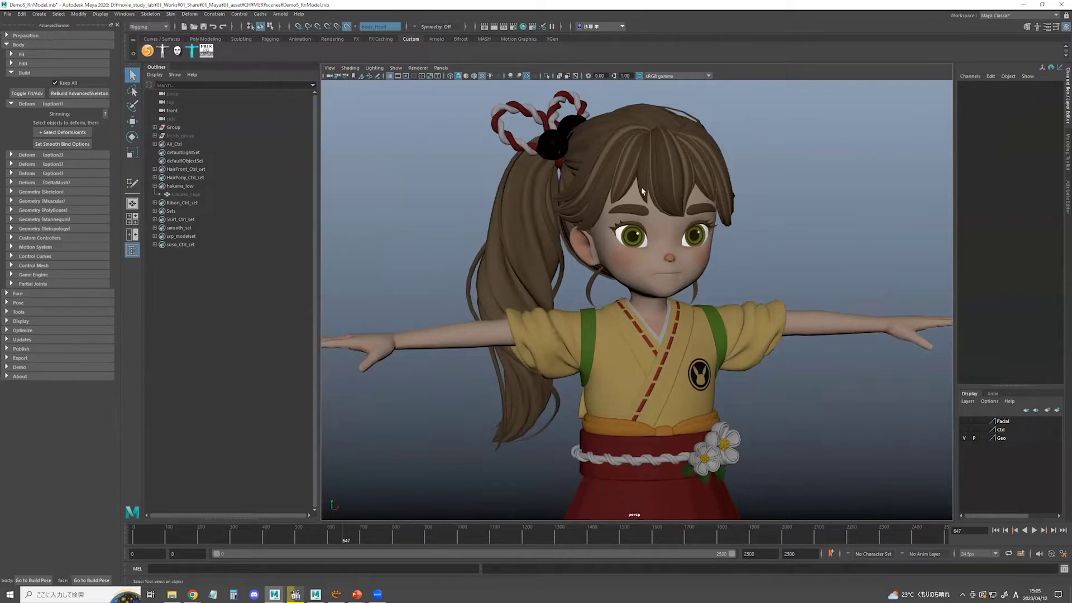
# Inspect the ponytail's strand flow and topology from the character's side and front
pyautogui.click(547, 252)
pyautogui.moveTo(548, 262)
pyautogui.keyDown('alt'); pyautogui.mouseDown()
pyautogui.moveTo(574, 281)
pyautogui.moveTo(532, 280)
pyautogui.moveTo(543, 260)
pyautogui.mouseUp(); pyautogui.keyUp('alt')
pyautogui.click(574, 280)
pyautogui.click(543, 266)
pyautogui.click(538, 253)
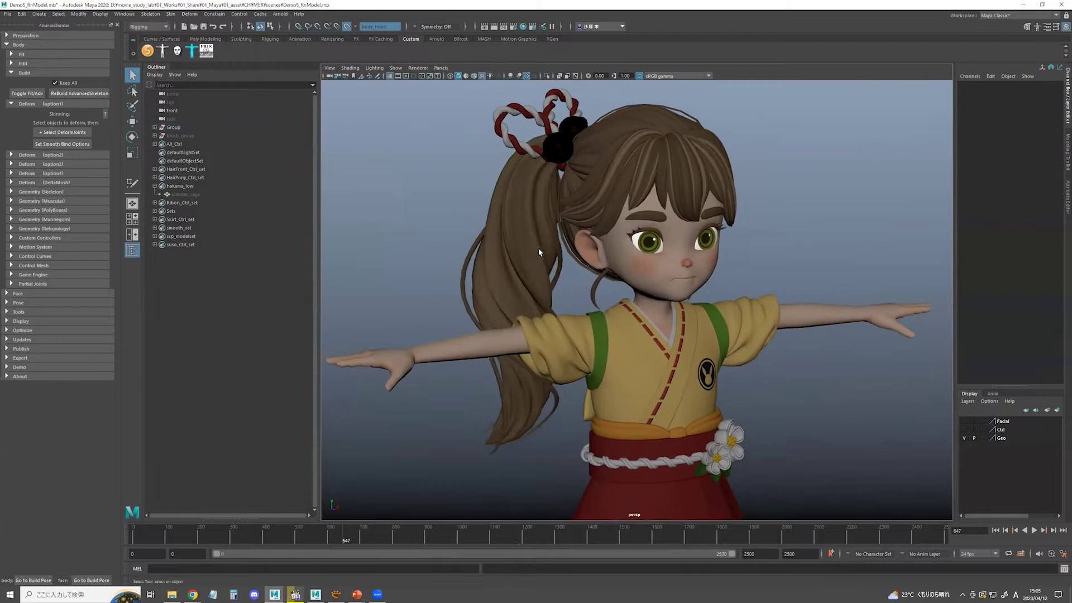
pyautogui.click(529, 272)
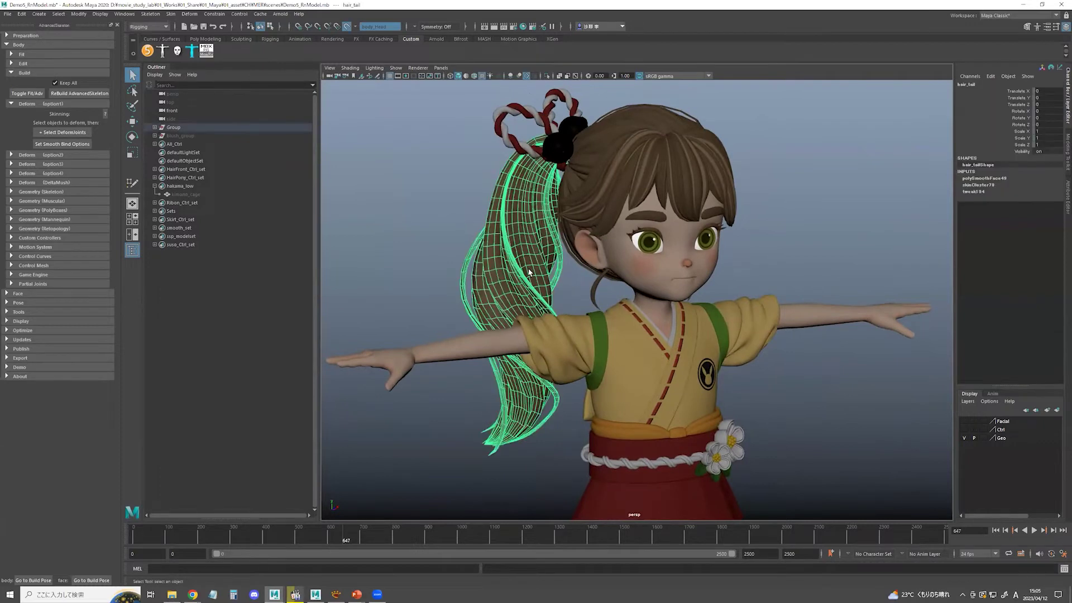
pyautogui.click(464, 230)
pyautogui.click(528, 248)
pyautogui.keyDown('alt'); pyautogui.moveTo(528, 252); pyautogui.dragTo(466, 412); pyautogui.keyUp('alt')
pyautogui.click(472, 400)
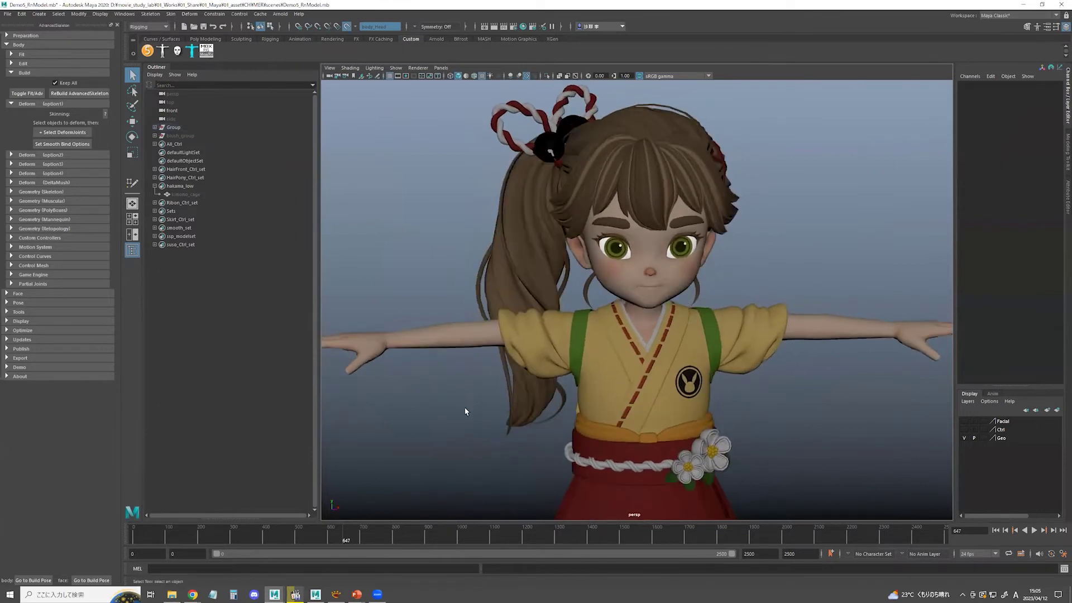
# Switch to the Maya window holding the hair modeling scene and view the base character, sample hair and curves
pyautogui.click(309, 594)
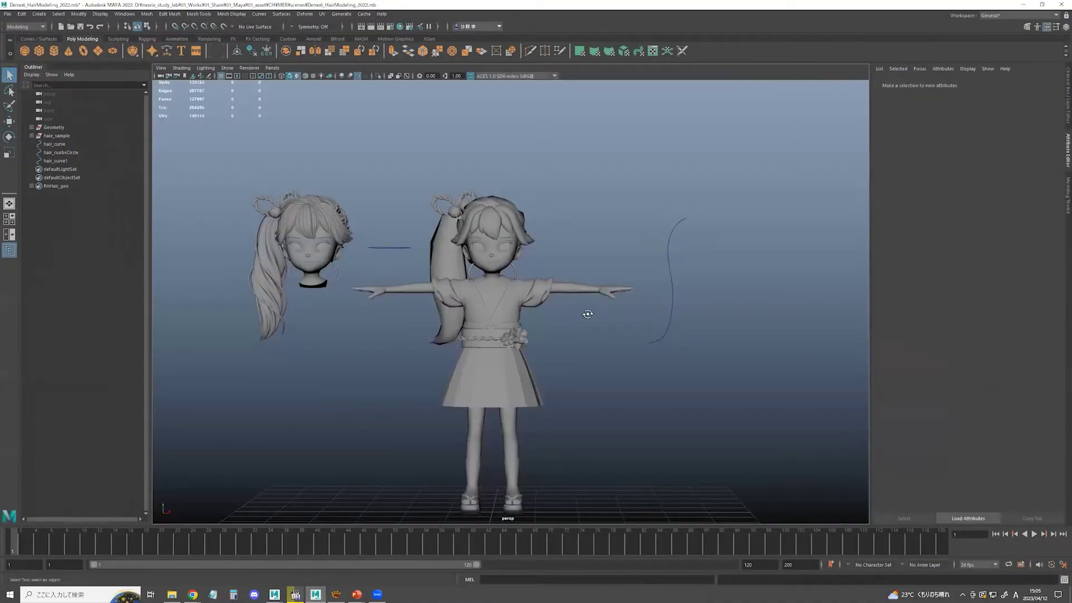
pyautogui.moveTo(586, 313)
pyautogui.keyDown('alt'); pyautogui.mouseDown()
pyautogui.moveTo(555, 311)
pyautogui.moveTo(649, 333)
pyautogui.moveTo(586, 339)
pyautogui.mouseUp(); pyautogui.keyUp('alt')
pyautogui.keyDown('alt'); pyautogui.moveTo(586, 339); pyautogui.dragTo(566, 352, button='middle'); pyautogui.keyUp('alt')
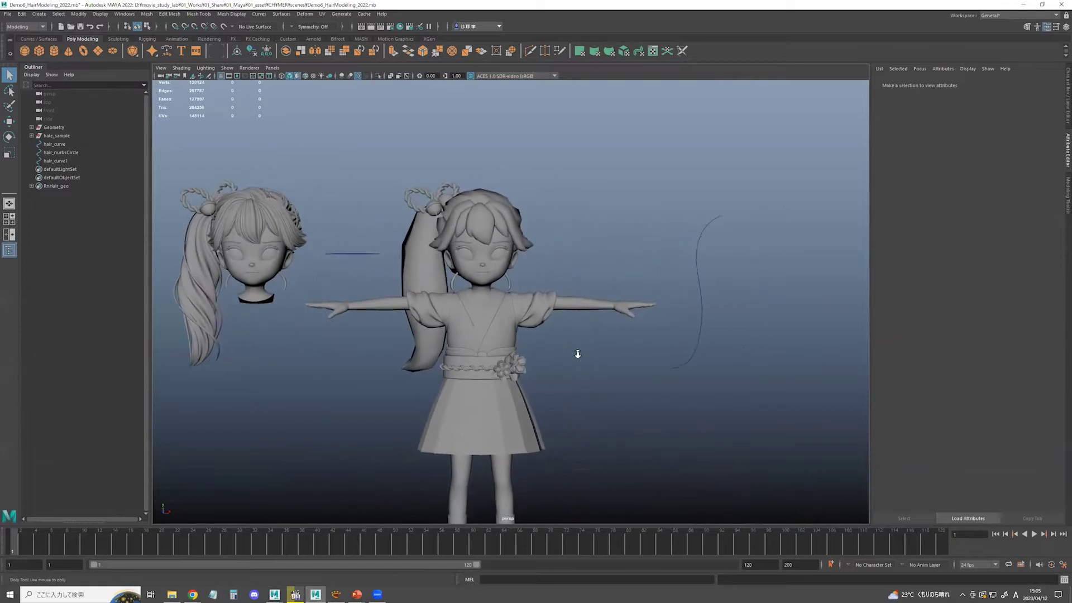
pyautogui.scroll(2, 575, 352)
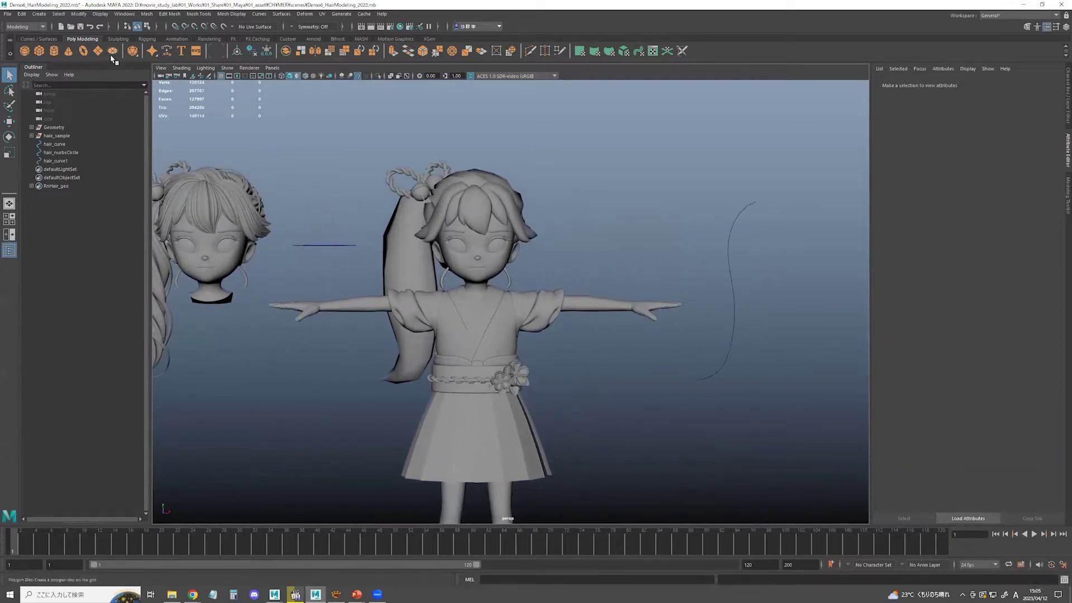
pyautogui.keyDown('alt'); pyautogui.moveTo(589, 247); pyautogui.dragTo(612, 265, button='middle'); pyautogui.keyUp('alt')
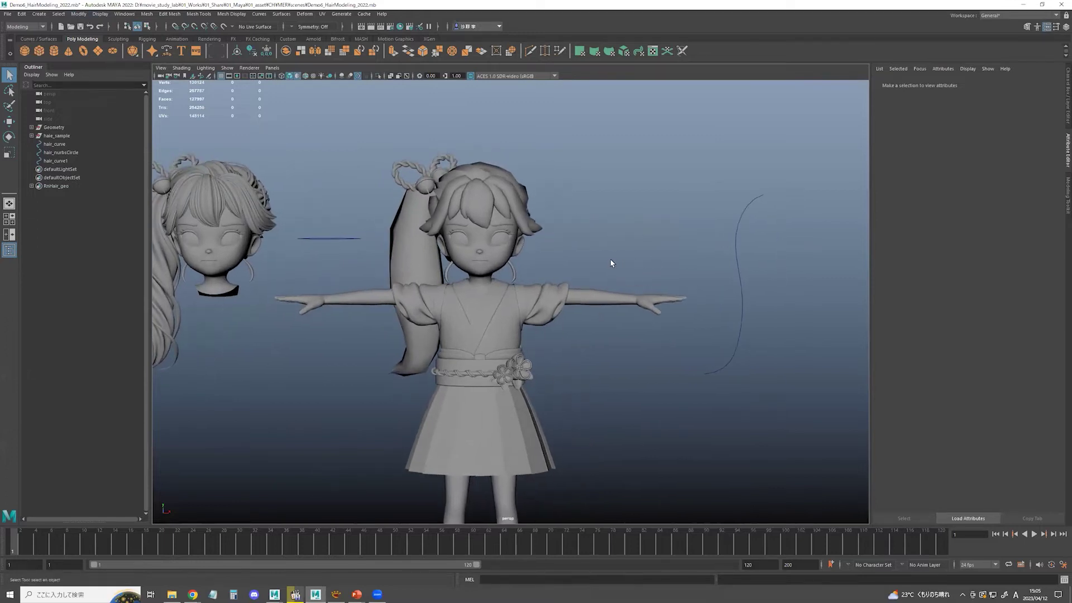
# Create a Sweep Mesh along the S-shaped hair_curve1 beside the character
pyautogui.scroll(5, 692, 253)
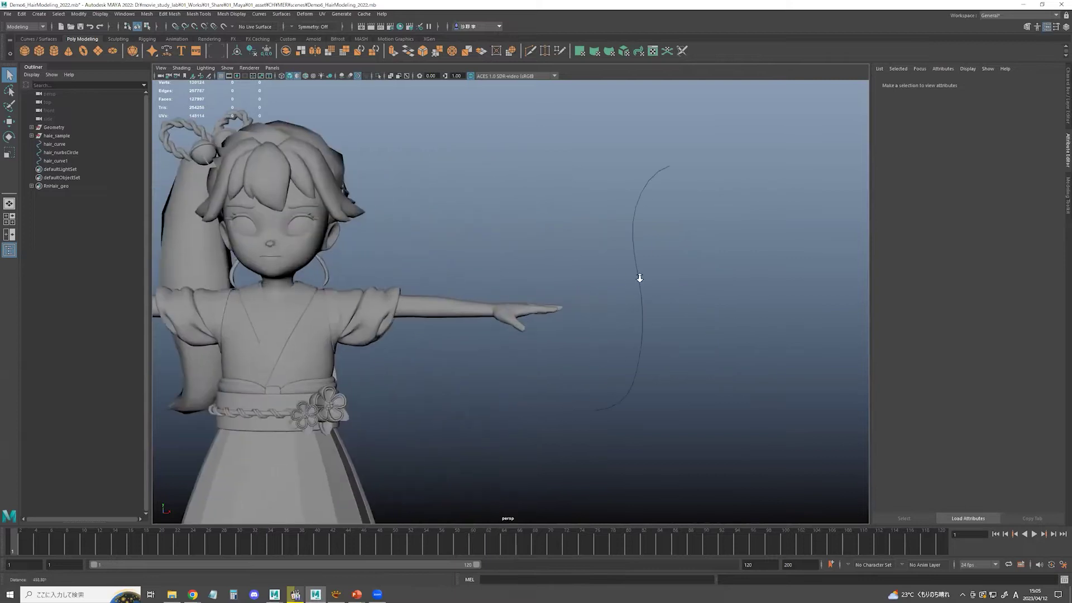
pyautogui.scroll(4, 694, 280)
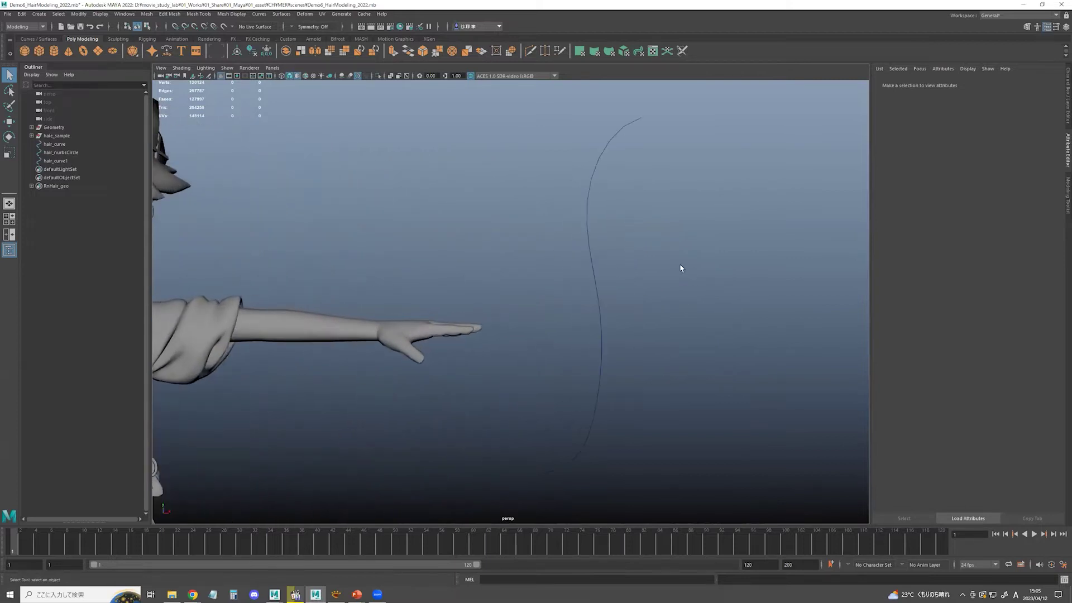
pyautogui.click(594, 275)
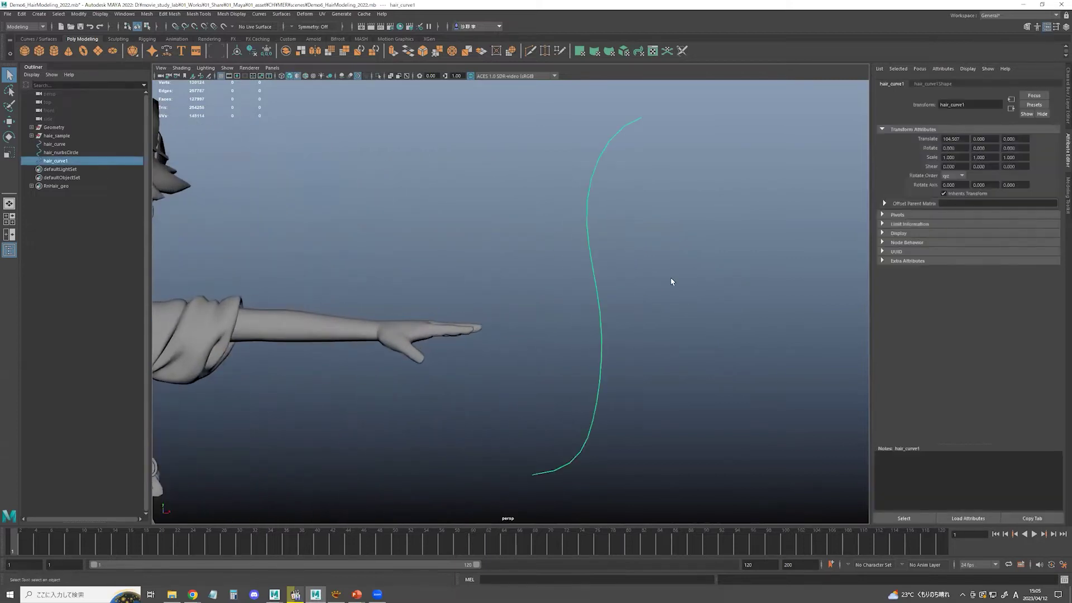
pyautogui.click(37, 14)
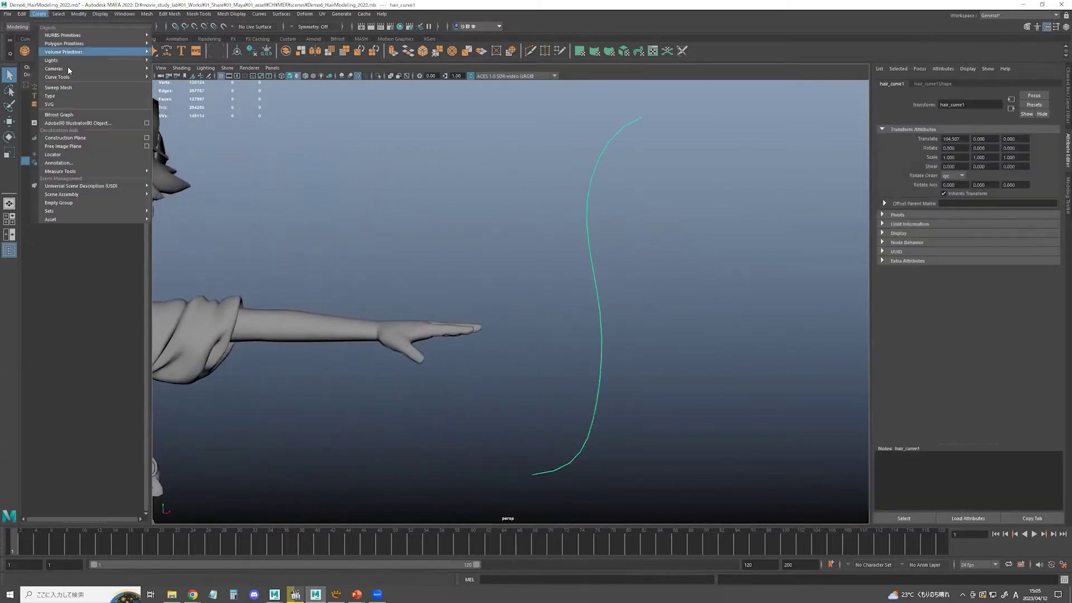
pyautogui.click(69, 88)
pyautogui.keyDown('alt'); pyautogui.moveTo(620, 280); pyautogui.dragTo(639, 207); pyautogui.keyUp('alt')
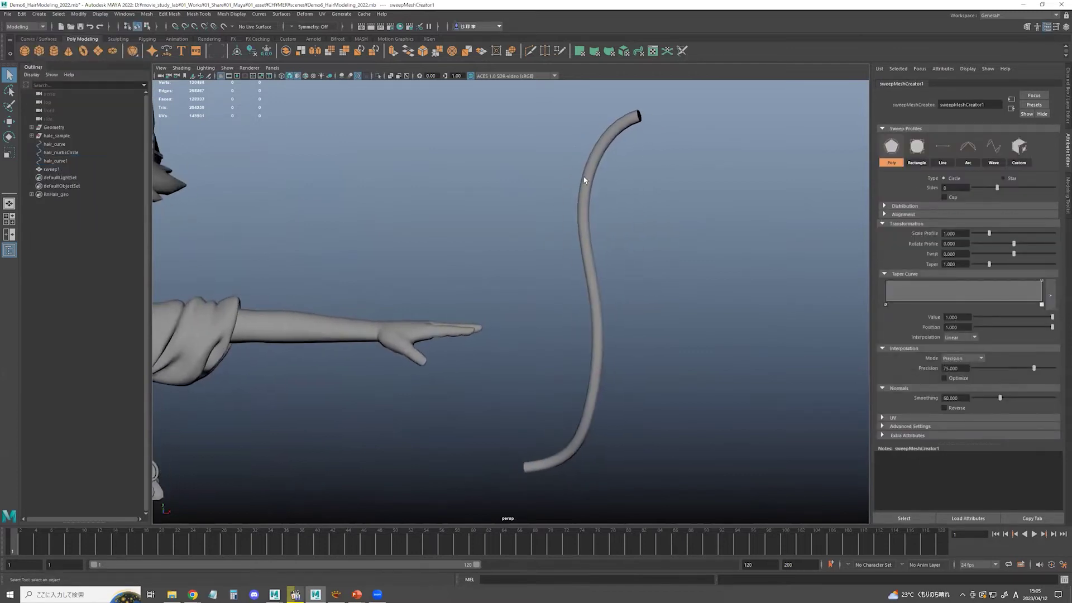
# Delete the practice sweep mesh together with its S-shaped guide curve beside the character
pyautogui.keyDown('alt'); pyautogui.moveTo(574, 426); pyautogui.dragTo(573, 320, button='right'); pyautogui.keyUp('alt')
pyautogui.keyDown('alt'); pyautogui.moveTo(574, 319); pyautogui.dragTo(678, 284, button='middle'); pyautogui.keyUp('alt')
pyautogui.moveTo(626, 246); pyautogui.dragTo(688, 271)
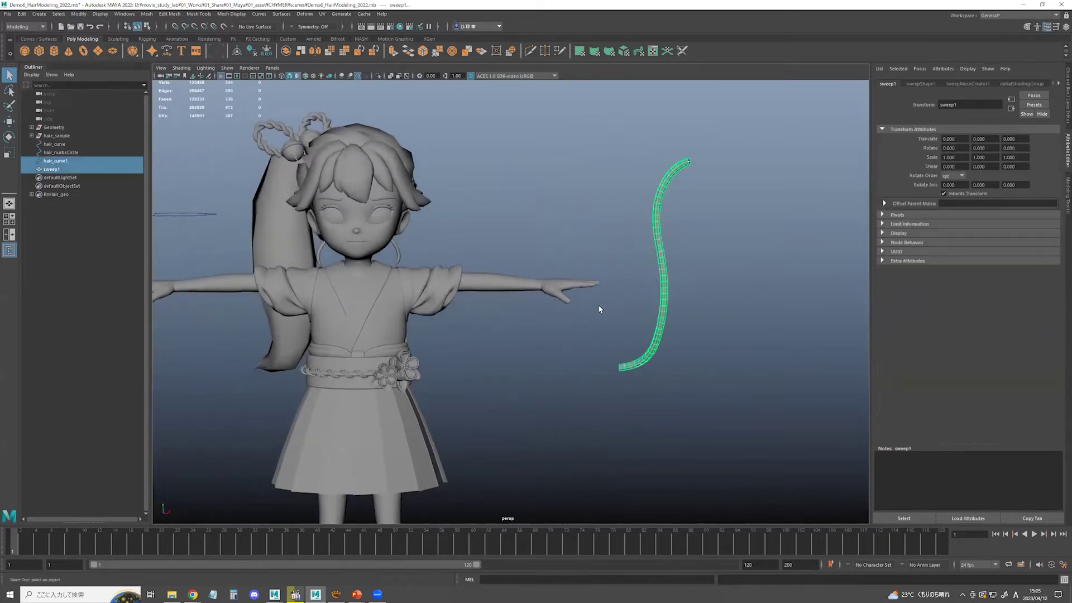
pyautogui.keyDown('alt'); pyautogui.moveTo(614, 305); pyautogui.dragTo(595, 305, button='right'); pyautogui.keyUp('alt')
pyautogui.keyDown('alt'); pyautogui.moveTo(649, 276); pyautogui.dragTo(740, 248, button='middle'); pyautogui.keyUp('alt')
pyautogui.keyDown('alt'); pyautogui.moveTo(599, 284); pyautogui.dragTo(608, 287, button='right'); pyautogui.keyUp('alt')
pyautogui.keyDown('alt'); pyautogui.moveTo(295, 238); pyautogui.dragTo(457, 251, button='middle'); pyautogui.keyUp('alt')
pyautogui.keyDown('alt'); pyautogui.moveTo(458, 252); pyautogui.dragTo(642, 348, button='right'); pyautogui.keyUp('alt')
pyautogui.keyDown('alt'); pyautogui.moveTo(507, 346); pyautogui.dragTo(621, 418, button='middle'); pyautogui.keyUp('alt')
pyautogui.keyDown('alt'); pyautogui.moveTo(475, 357); pyautogui.dragTo(415, 302, button='right'); pyautogui.keyUp('alt')
pyautogui.keyDown('alt'); pyautogui.moveTo(855, 268); pyautogui.dragTo(689, 252, button='middle'); pyautogui.keyUp('alt')
pyautogui.click(694, 240)
pyautogui.moveTo(689, 233); pyautogui.dragTo(779, 288)
pyautogui.press('Delete')
# Select hair_curve inside the base ponytail and check its path with the see-through mesh display
pyautogui.keyDown('alt'); pyautogui.moveTo(470, 286); pyautogui.dragTo(568, 301, button='middle'); pyautogui.keyUp('alt')
pyautogui.keyDown('alt'); pyautogui.moveTo(474, 265); pyautogui.dragTo(525, 289, button='right'); pyautogui.keyUp('alt')
pyautogui.keyDown('alt'); pyautogui.moveTo(526, 289); pyautogui.dragTo(505, 301, button='middle'); pyautogui.keyUp('alt')
pyautogui.keyDown('alt'); pyautogui.moveTo(422, 286); pyautogui.dragTo(484, 266, button='right'); pyautogui.keyUp('alt')
pyautogui.keyDown('alt'); pyautogui.moveTo(498, 234); pyautogui.dragTo(513, 246, button='middle'); pyautogui.keyUp('alt')
pyautogui.click(525, 283)
pyautogui.keyDown('alt'); pyautogui.moveTo(525, 287); pyautogui.dragTo(506, 288, button='middle'); pyautogui.keyUp('alt')
pyautogui.click(430, 269)
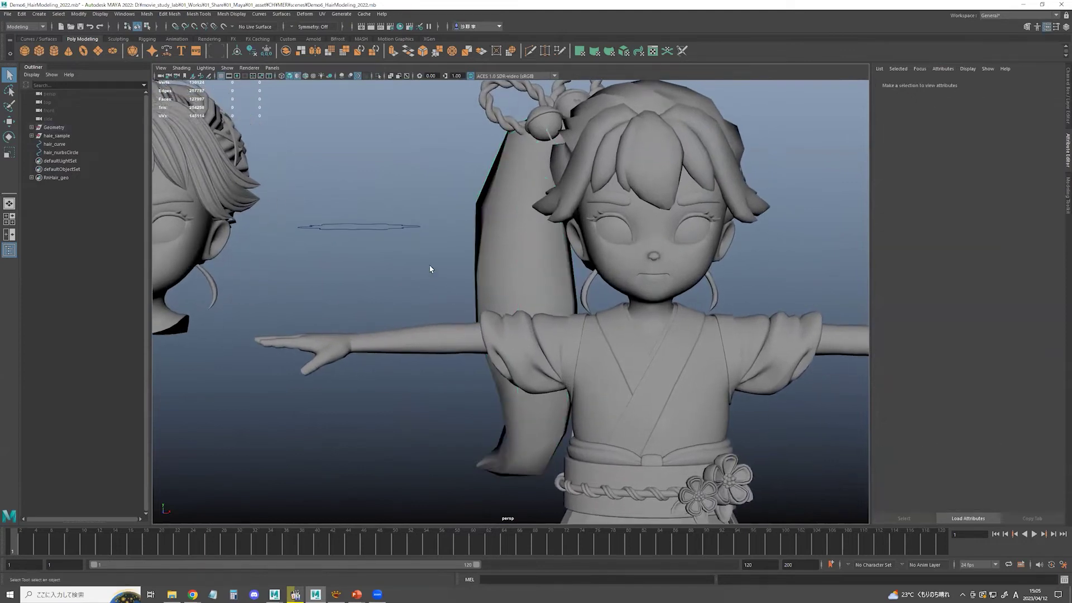
pyautogui.click(99, 146)
pyautogui.keyDown('alt'); pyautogui.moveTo(487, 270); pyautogui.dragTo(522, 230); pyautogui.keyUp('alt')
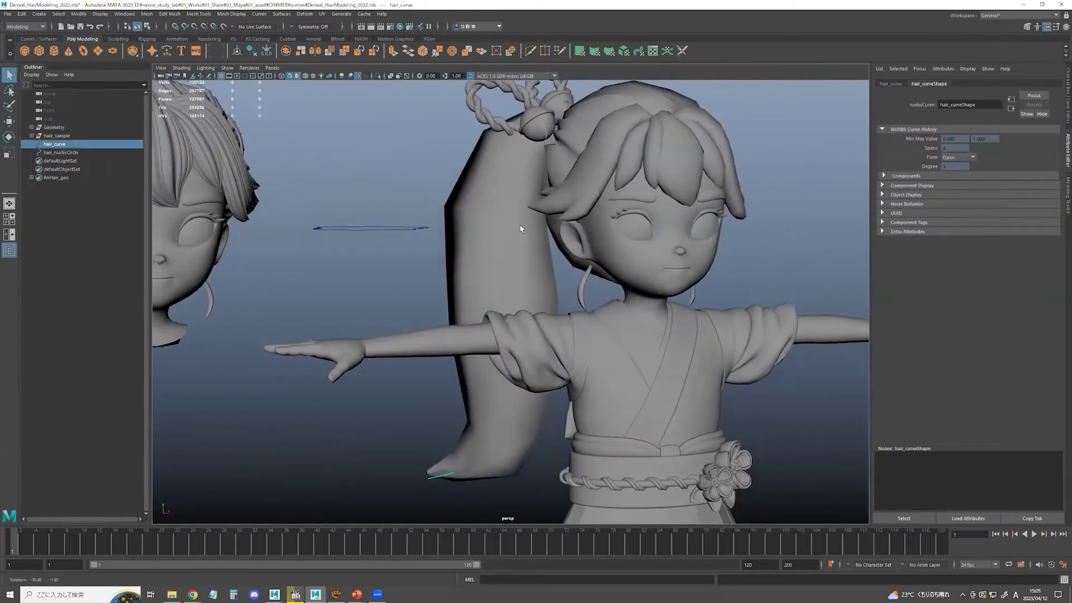
pyautogui.click(390, 77)
pyautogui.moveTo(551, 287)
pyautogui.keyDown('alt'); pyautogui.mouseDown()
pyautogui.moveTo(560, 284)
pyautogui.moveTo(519, 279)
pyautogui.mouseUp(); pyautogui.keyUp('alt')
pyautogui.click(398, 76)
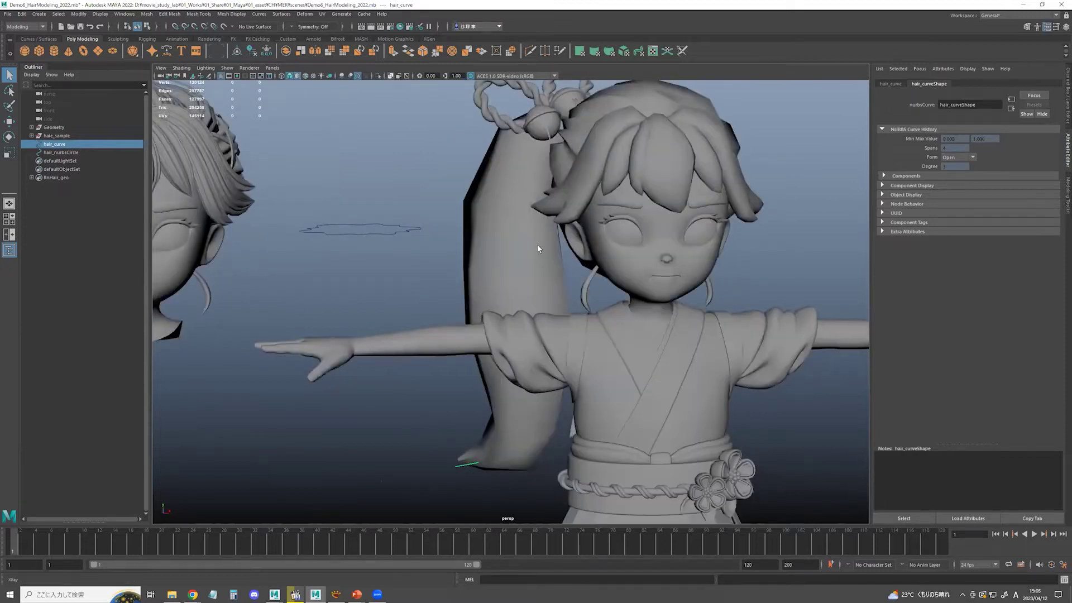
# Try moving control vertices of the isolated hair_curve
pyautogui.hotkey('ctrl', '1')
pyautogui.press('F9')
pyautogui.keyDown('alt'); pyautogui.moveTo(545, 210); pyautogui.dragTo(556, 209); pyautogui.keyUp('alt')
pyautogui.moveTo(509, 140); pyautogui.dragTo(536, 165)
pyautogui.moveTo(507, 303); pyautogui.dragTo(547, 356)
pyautogui.press('w')
pyautogui.moveTo(595, 321); pyautogui.dragTo(648, 320)
pyautogui.hotkey('ctrl', 'z')
pyautogui.press('q')
pyautogui.moveTo(582, 232); pyautogui.dragTo(604, 219, button='right')
pyautogui.scroll(-2, 594, 246)
pyautogui.click(593, 251)
pyautogui.hotkey('ctrl', '1')
pyautogui.keyDown('alt'); pyautogui.moveTo(559, 294); pyautogui.dragTo(545, 297); pyautogui.keyUp('alt')
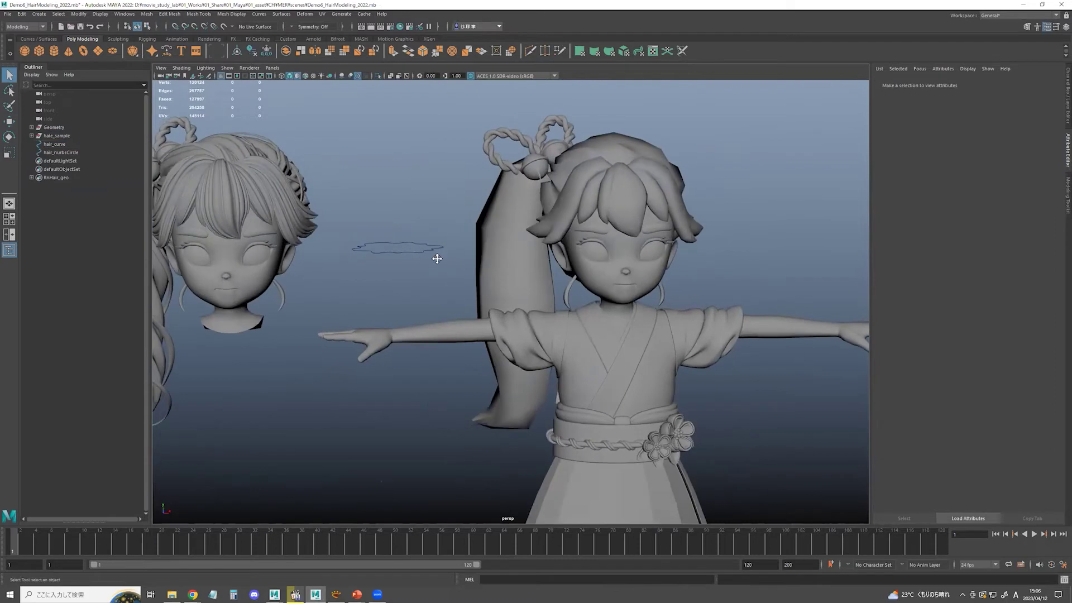
# Examine the wavy outline of the hair_nurbsCircle profile curve from above and from the front
pyautogui.keyDown('alt'); pyautogui.moveTo(436, 257); pyautogui.dragTo(471, 266, button='middle'); pyautogui.keyUp('alt')
pyautogui.keyDown('alt'); pyautogui.moveTo(418, 287); pyautogui.dragTo(486, 302); pyautogui.keyUp('alt')
pyautogui.keyDown('alt'); pyautogui.moveTo(419, 279); pyautogui.dragTo(461, 265, button='middle'); pyautogui.keyUp('alt')
pyautogui.scroll(2, 461, 266)
pyautogui.scroll(2, 461, 264)
pyautogui.moveTo(460, 199); pyautogui.dragTo(494, 234)
pyautogui.keyDown('alt'); pyautogui.moveTo(484, 262); pyautogui.dragTo(486, 280); pyautogui.keyUp('alt')
pyautogui.scroll(3, 486, 279)
pyautogui.keyDown('alt'); pyautogui.moveTo(489, 226); pyautogui.dragTo(525, 212); pyautogui.keyUp('alt')
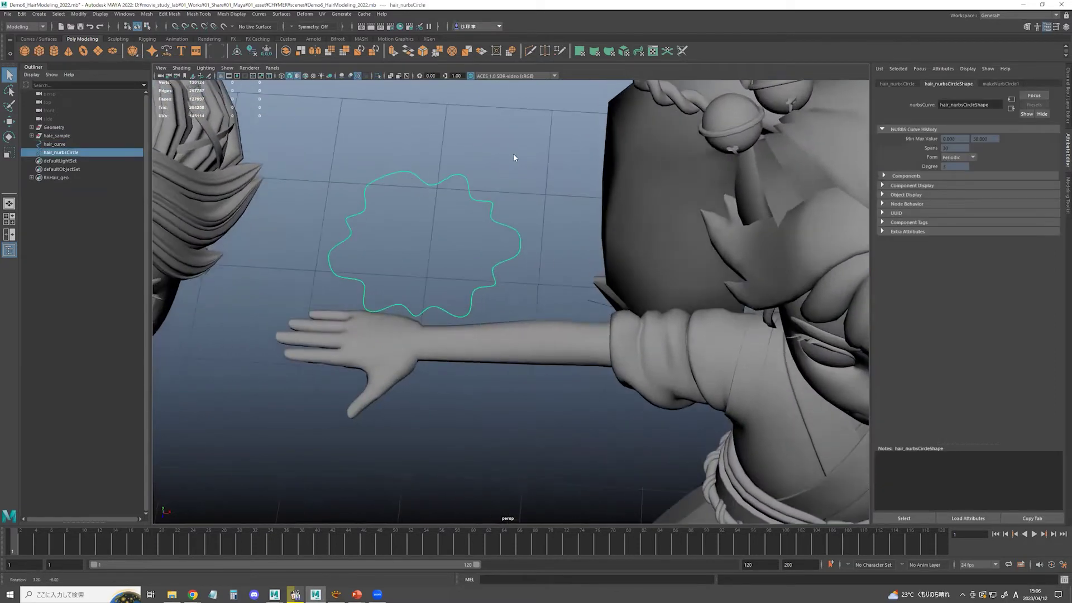
pyautogui.moveTo(514, 157); pyautogui.dragTo(474, 175, button='right')
pyautogui.keyDown('alt'); pyautogui.moveTo(471, 190); pyautogui.dragTo(422, 213); pyautogui.keyUp('alt')
pyautogui.keyDown('alt'); pyautogui.moveTo(526, 264); pyautogui.dragTo(510, 173); pyautogui.keyUp('alt')
pyautogui.moveTo(510, 170); pyautogui.dragTo(526, 167, button='right')
pyautogui.keyDown('alt'); pyautogui.moveTo(483, 258); pyautogui.dragTo(551, 223); pyautogui.keyUp('alt')
pyautogui.keyDown('alt'); pyautogui.moveTo(551, 223); pyautogui.dragTo(408, 212, button='right'); pyautogui.keyUp('alt')
pyautogui.keyDown('alt'); pyautogui.moveTo(407, 213); pyautogui.dragTo(503, 232, button='middle'); pyautogui.keyUp('alt')
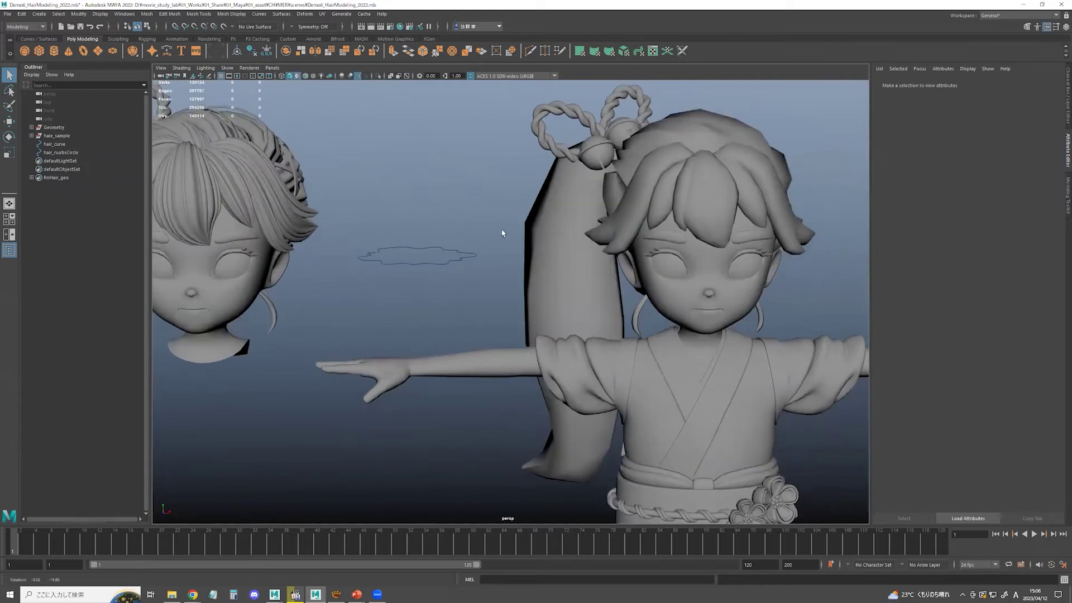
# Hide the character's low-poly ponytail mesh so the guide curve is accessible
pyautogui.click(612, 272)
pyautogui.press('h')
pyautogui.click(567, 306)
pyautogui.keyDown('alt'); pyautogui.moveTo(567, 306); pyautogui.dragTo(536, 275, button='middle'); pyautogui.keyUp('alt')
# Create a Sweep Mesh along hair_curve behind the character's head
pyautogui.moveTo(506, 239); pyautogui.dragTo(514, 287)
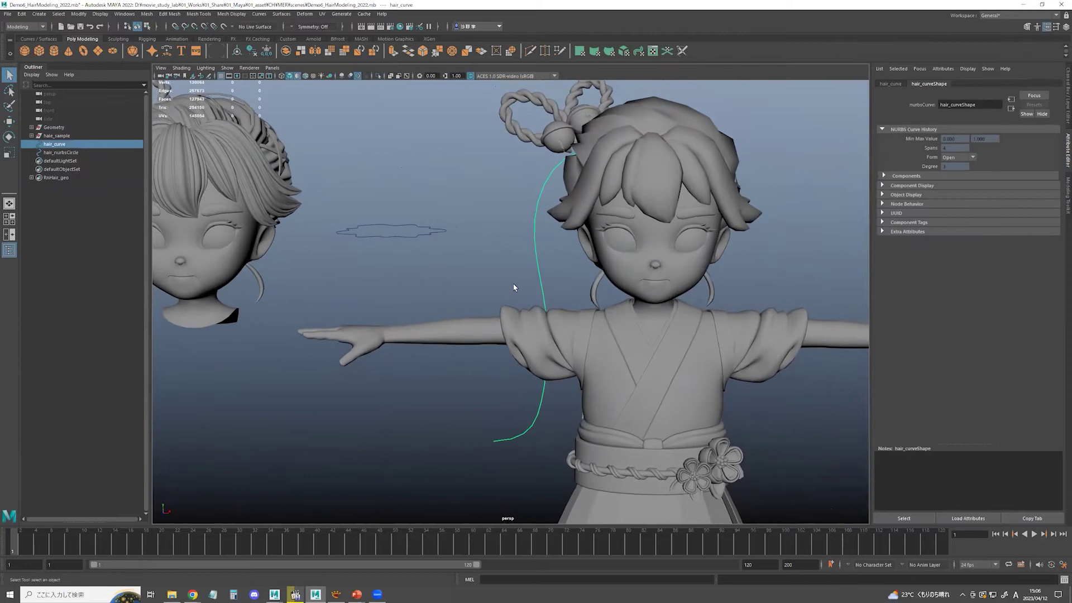
pyautogui.click(39, 14)
pyautogui.moveTo(63, 81)
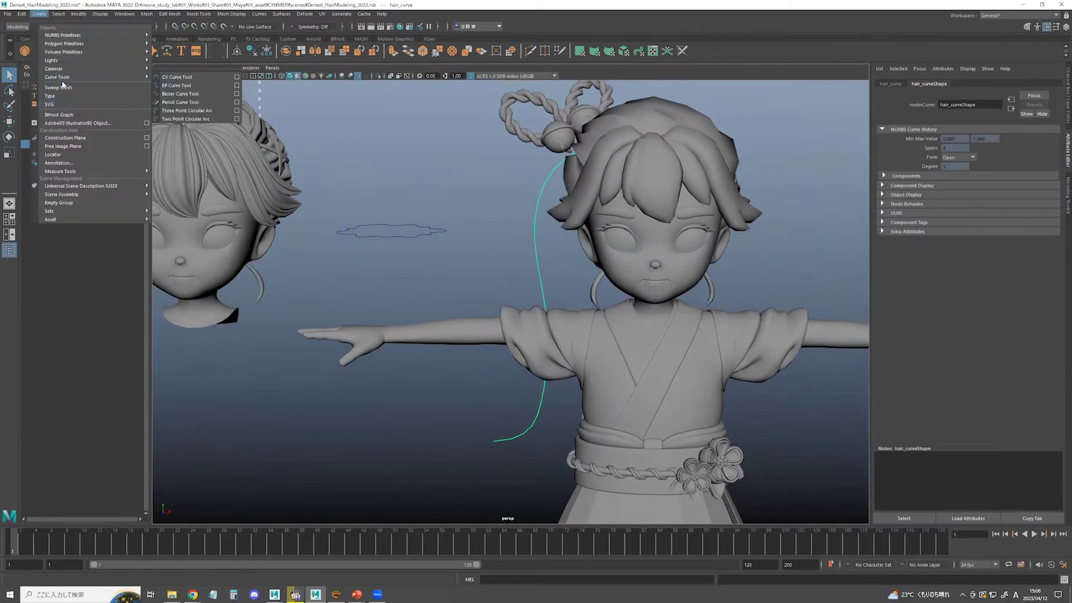
pyautogui.click(59, 88)
pyautogui.keyDown('alt'); pyautogui.moveTo(507, 259); pyautogui.dragTo(550, 177); pyautogui.keyUp('alt')
pyautogui.keyDown('alt'); pyautogui.moveTo(483, 456); pyautogui.dragTo(497, 410); pyautogui.keyUp('alt')
pyautogui.keyDown('alt'); pyautogui.moveTo(524, 301); pyautogui.dragTo(412, 202); pyautogui.keyUp('alt')
pyautogui.keyDown('alt'); pyautogui.moveTo(457, 231); pyautogui.dragTo(461, 225); pyautogui.keyUp('alt')
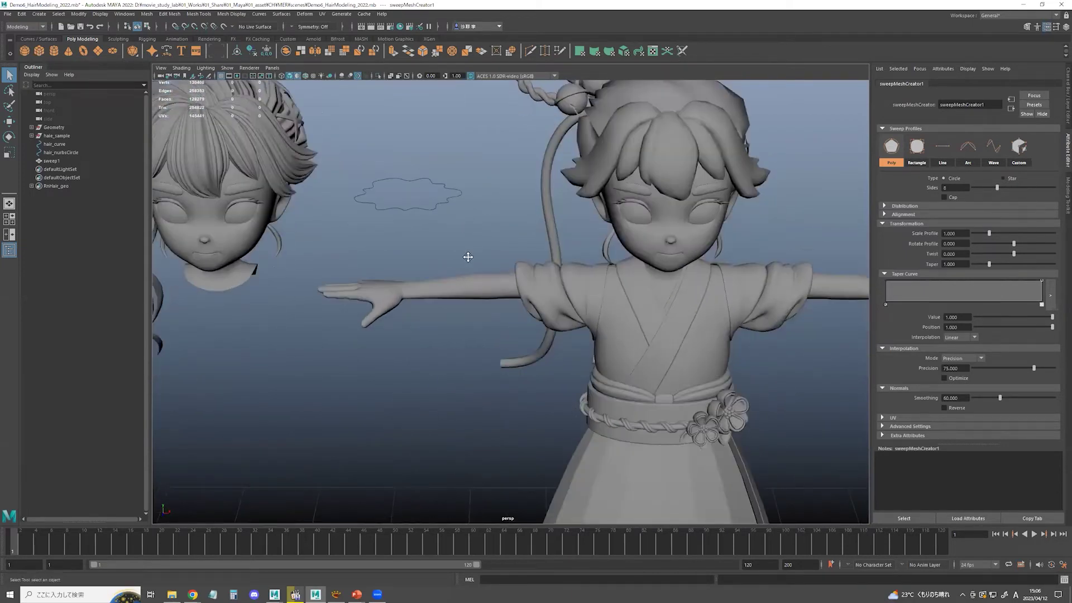
pyautogui.keyDown('alt'); pyautogui.moveTo(468, 256); pyautogui.dragTo(476, 288, button='middle'); pyautogui.keyUp('alt')
pyautogui.keyDown('alt'); pyautogui.moveTo(476, 288); pyautogui.dragTo(493, 255, button='right'); pyautogui.keyUp('alt')
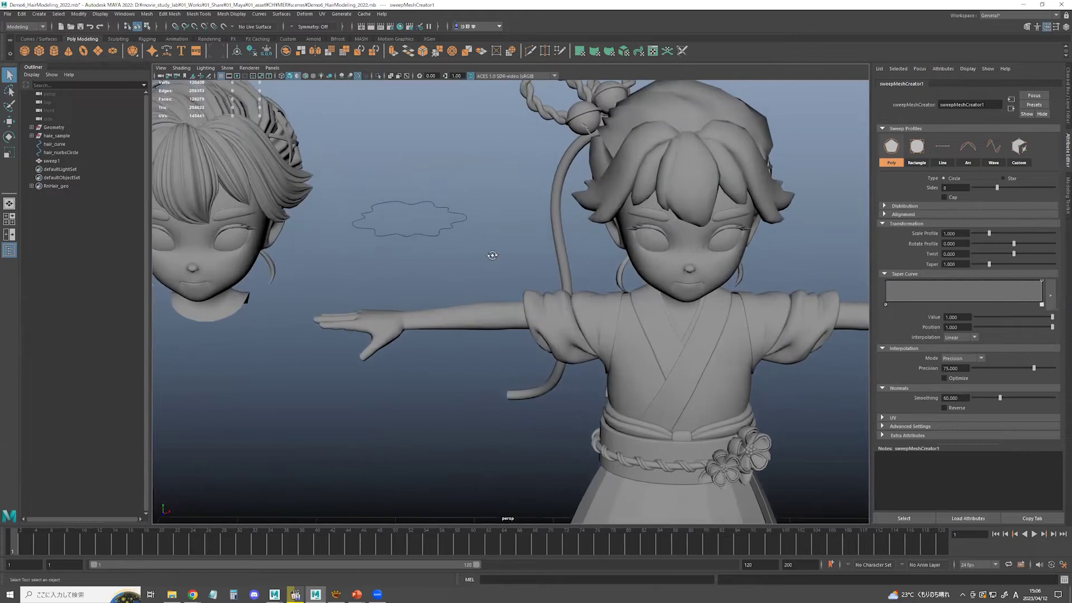
# Change the sweep profile to Custom, using the hair_nurbsCircle curve as the Curve Object profile
pyautogui.click(1019, 148)
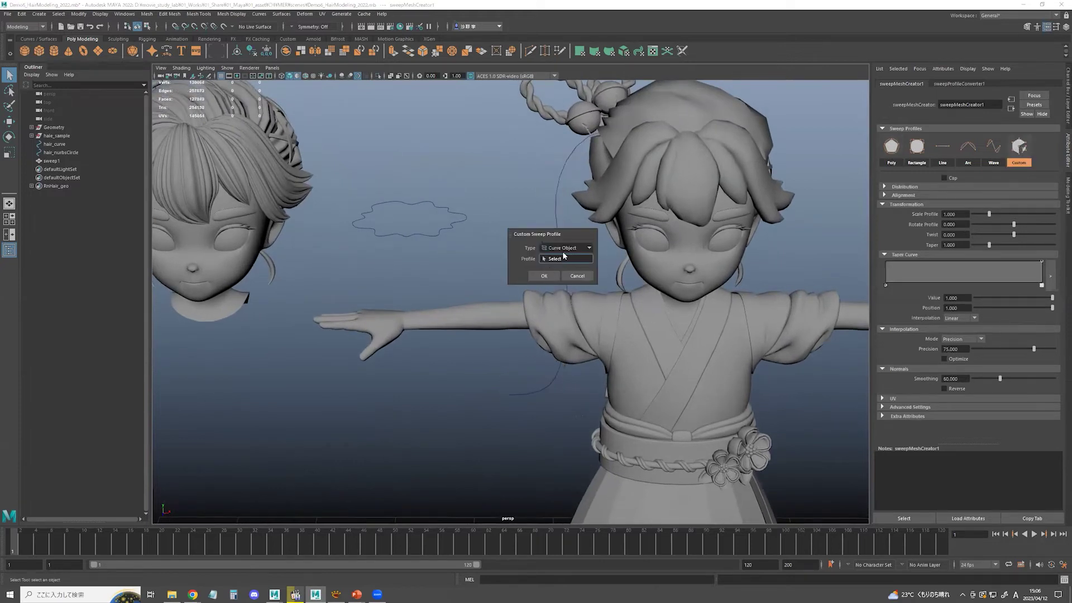
pyautogui.click(456, 216)
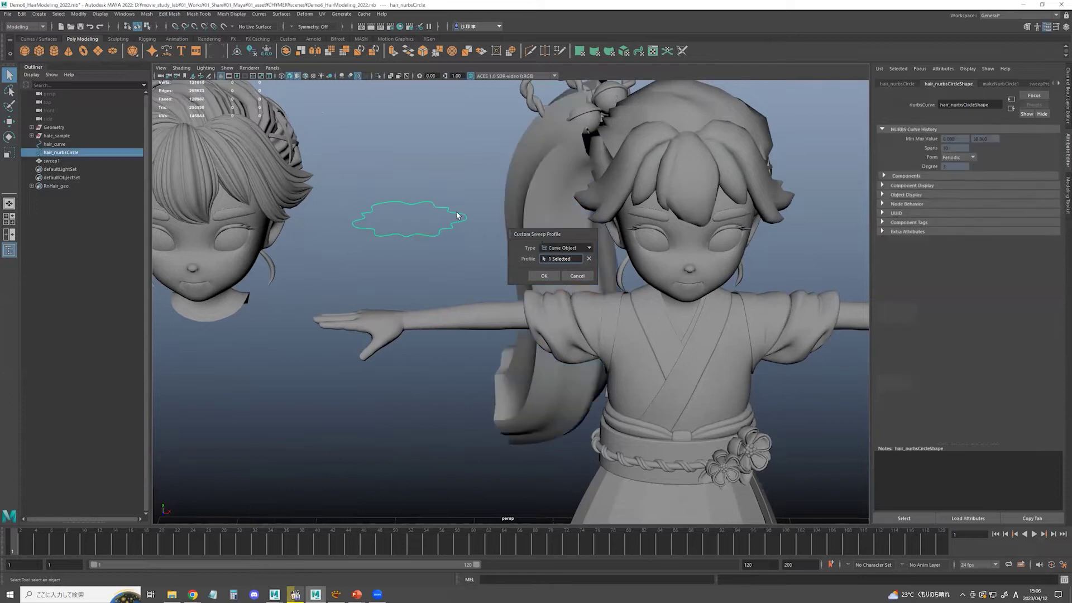
pyautogui.click(545, 276)
# Check the shape and wireframe of the swept ponytail, both isolated and with the full scene
pyautogui.keyDown('alt'); pyautogui.moveTo(599, 253); pyautogui.dragTo(553, 318); pyautogui.keyUp('alt')
pyautogui.click(550, 251)
pyautogui.hotkey('ctrl', '1')
pyautogui.hotkey('ctrl', '1')
pyautogui.hotkey('ctrl', '1')
pyautogui.keyDown('alt'); pyautogui.moveTo(602, 215); pyautogui.dragTo(702, 145); pyautogui.keyUp('alt')
pyautogui.hotkey('ctrl', '1')
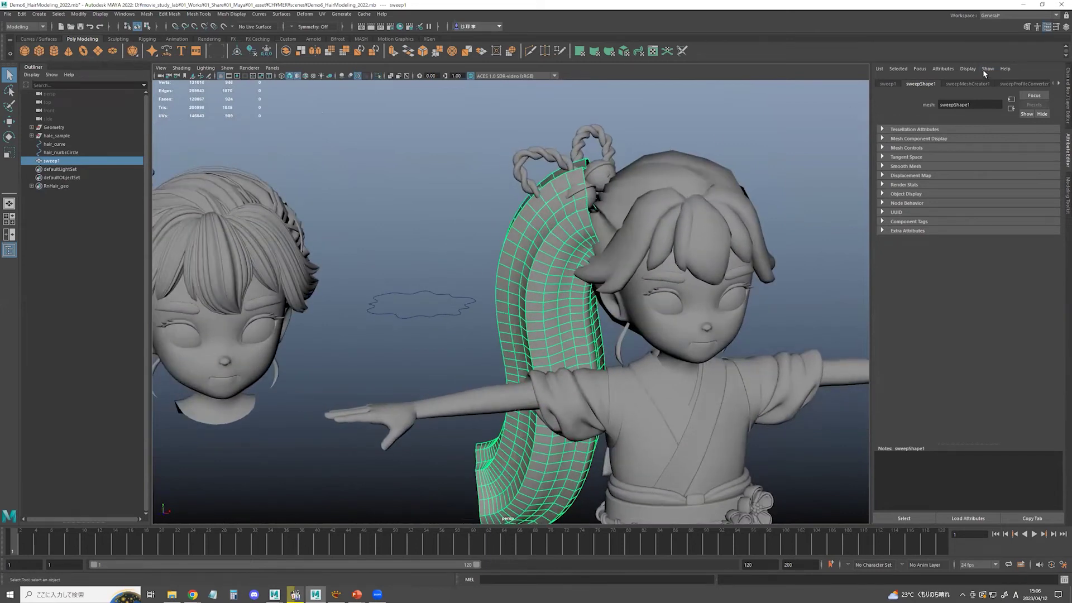
# Set the Curve Precision of sweepProfileConverter1 to 85 for a denser profile
pyautogui.click(987, 84)
pyautogui.keyDown('alt'); pyautogui.moveTo(563, 185); pyautogui.dragTo(581, 179); pyautogui.keyUp('alt')
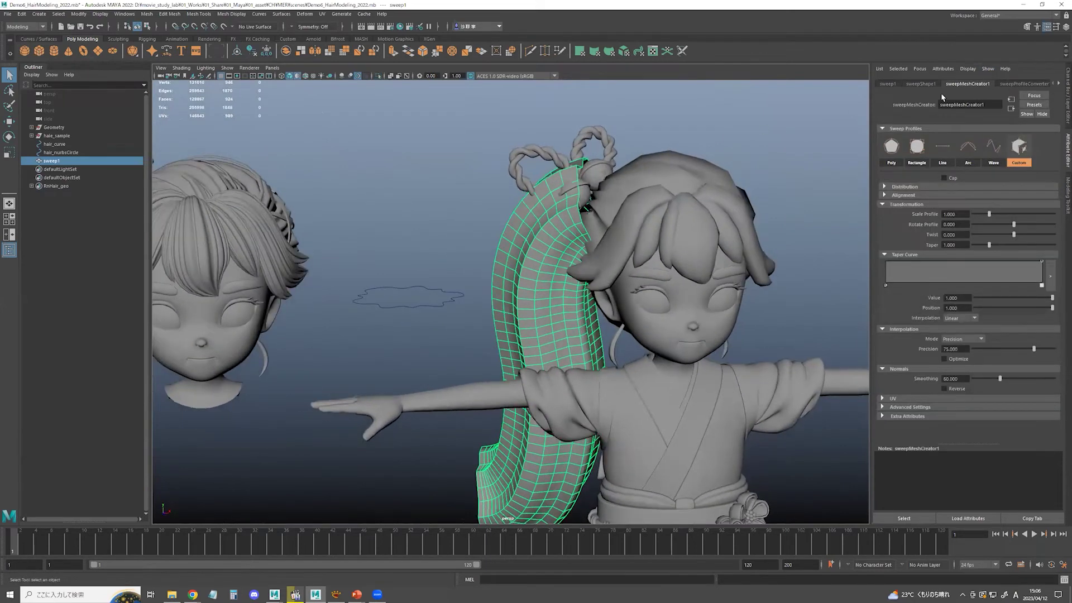
pyautogui.click(1011, 83)
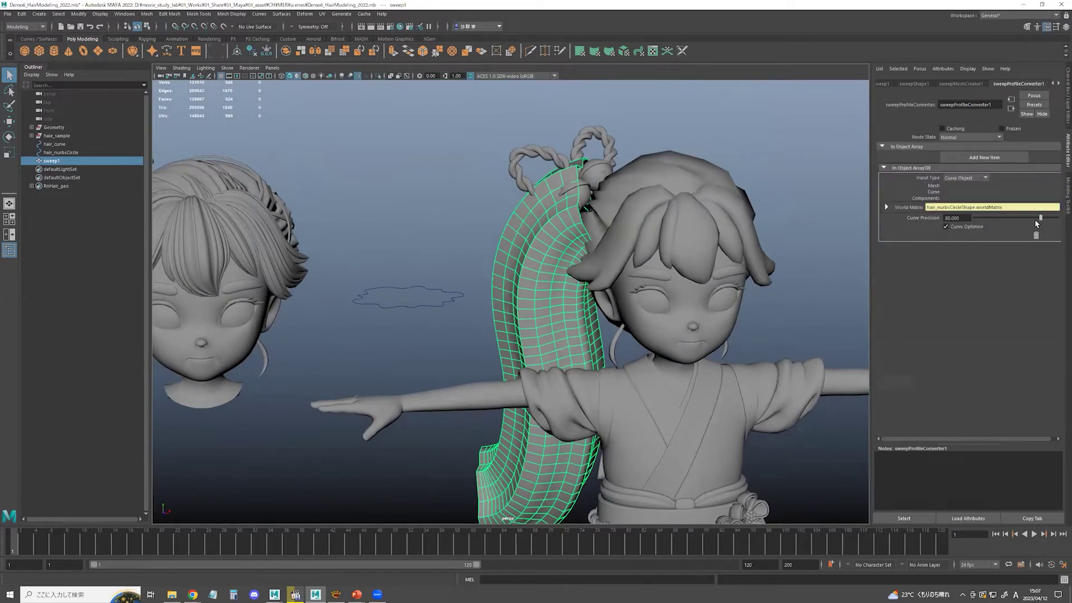
pyautogui.moveTo(1035, 220); pyautogui.dragTo(1040, 220)
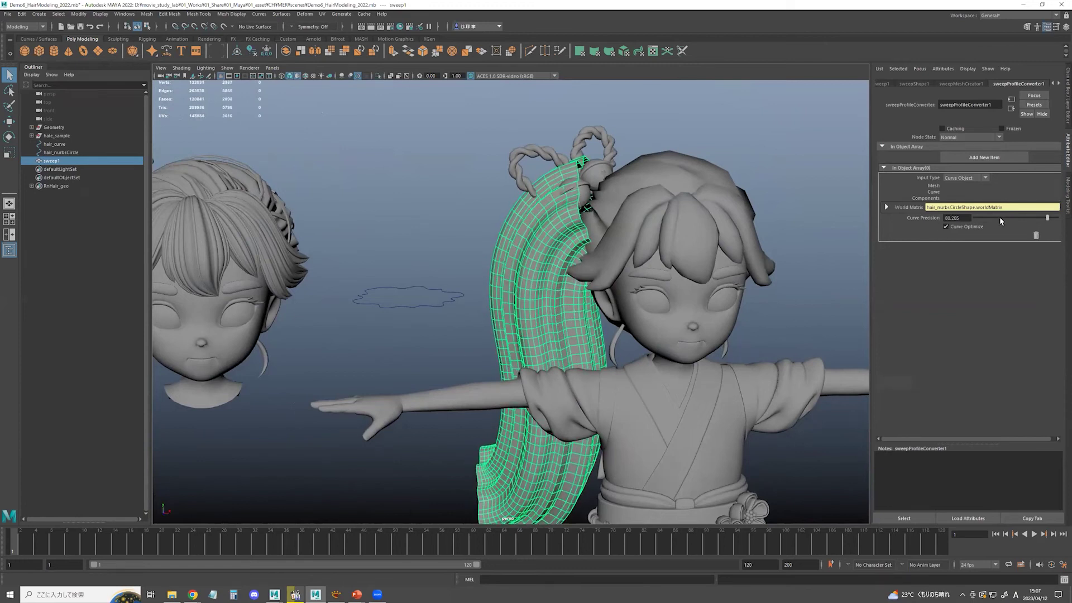
pyautogui.hotkey('ctrl', 'z')
pyautogui.hotkey('ctrl', 'z')
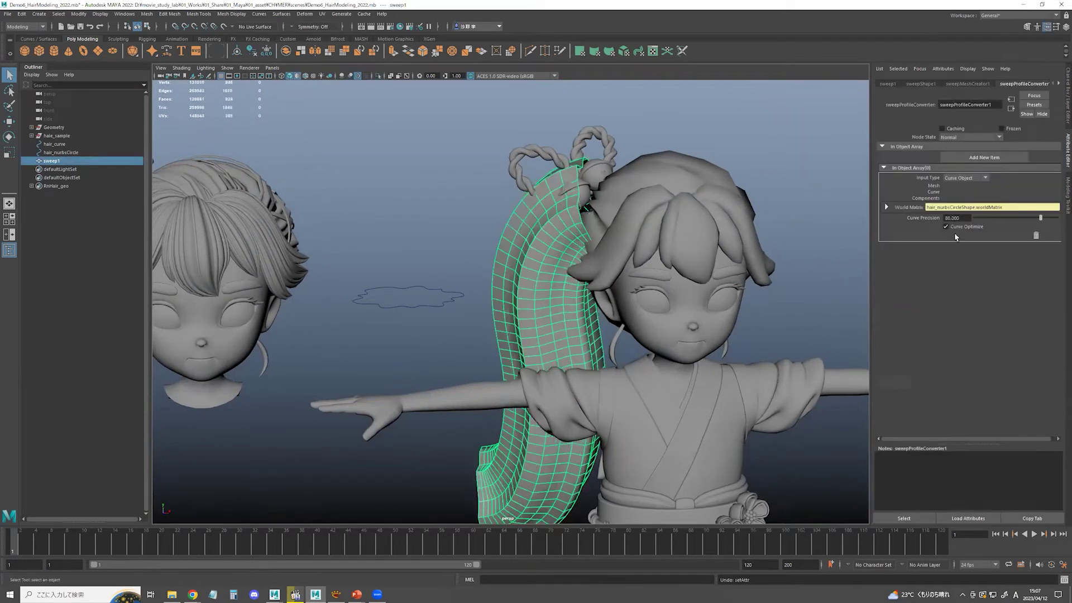
pyautogui.write('85')
pyautogui.press('Return')
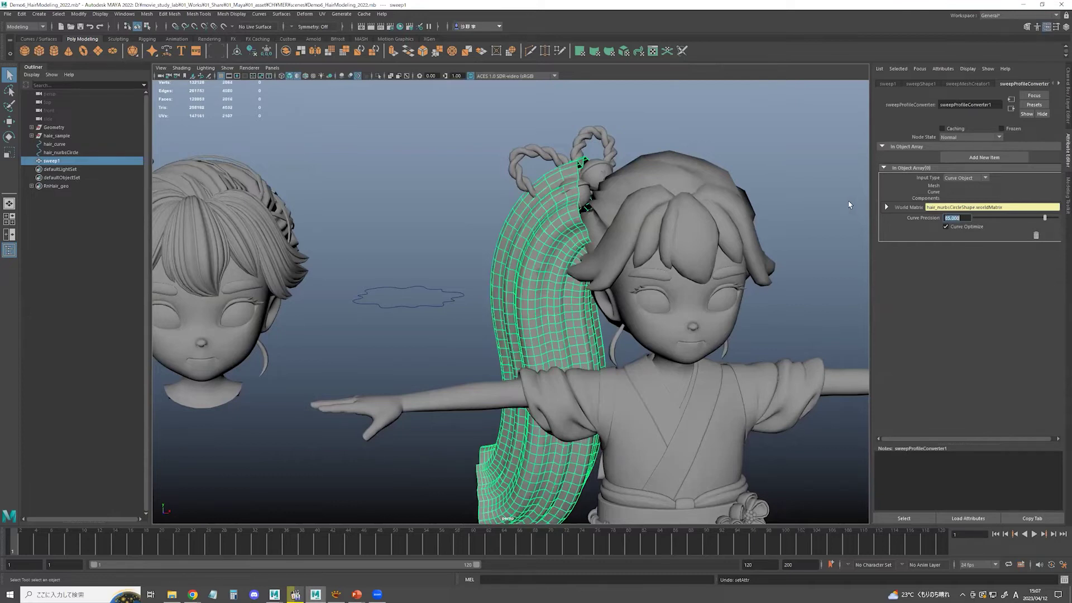
# Inspect the denser swept ponytail mesh in isolation from several angles, and restore the full scene
pyautogui.click(790, 272)
pyautogui.click(516, 283)
pyautogui.hotkey('ctrl', '1')
pyautogui.keyDown('alt'); pyautogui.moveTo(740, 304); pyautogui.dragTo(583, 320); pyautogui.keyUp('alt')
pyautogui.click(583, 321)
pyautogui.keyDown('alt'); pyautogui.moveTo(584, 320); pyautogui.dragTo(492, 287); pyautogui.keyUp('alt')
pyautogui.click(560, 339)
pyautogui.hotkey('ctrl', '1')
pyautogui.click(497, 292)
pyautogui.scroll(-3, 497, 292)
# Isolate the sample head's ponytail, study its twisted strands and wireframe, and restore the full scene
pyautogui.click(526, 253)
pyautogui.keyDown('alt'); pyautogui.moveTo(527, 253); pyautogui.dragTo(606, 179); pyautogui.keyUp('alt')
pyautogui.keyDown('alt'); pyautogui.moveTo(481, 433); pyautogui.dragTo(427, 406); pyautogui.keyUp('alt')
pyautogui.click(387, 364)
pyautogui.keyDown('alt'); pyautogui.moveTo(233, 340); pyautogui.dragTo(442, 320, button='middle'); pyautogui.keyUp('alt')
pyautogui.click(368, 297)
pyautogui.hotkey('ctrl', '1')
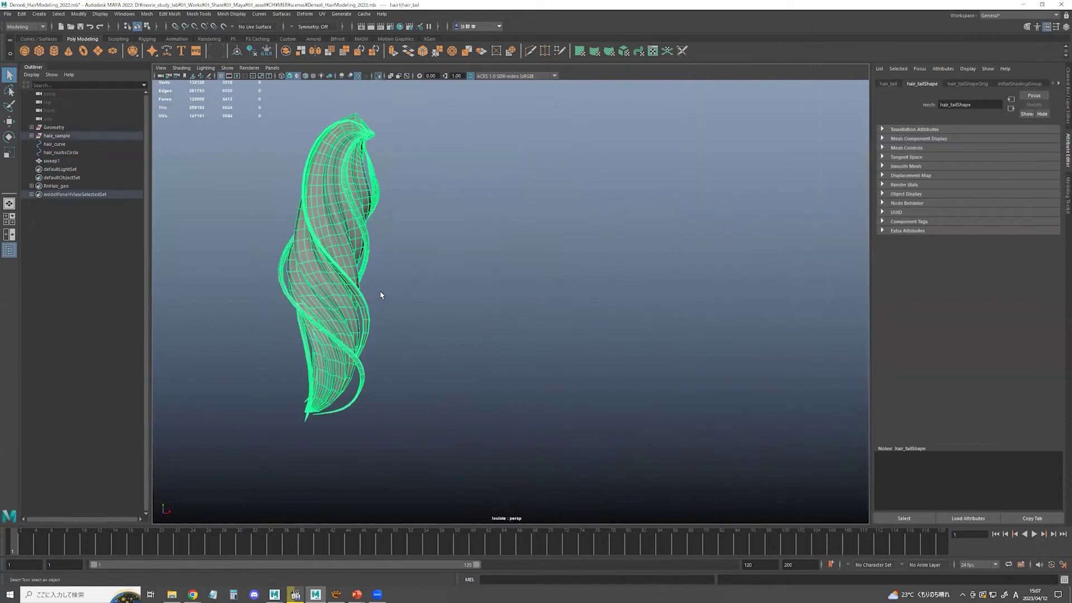
pyautogui.keyDown('alt'); pyautogui.moveTo(378, 294); pyautogui.dragTo(404, 129); pyautogui.keyUp('alt')
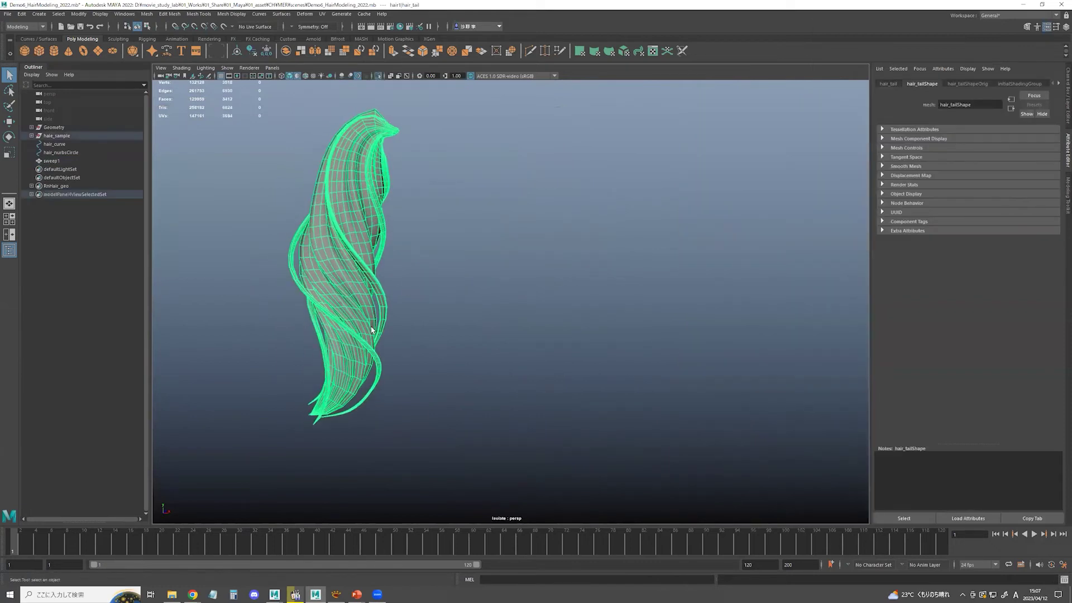
pyautogui.click(642, 307)
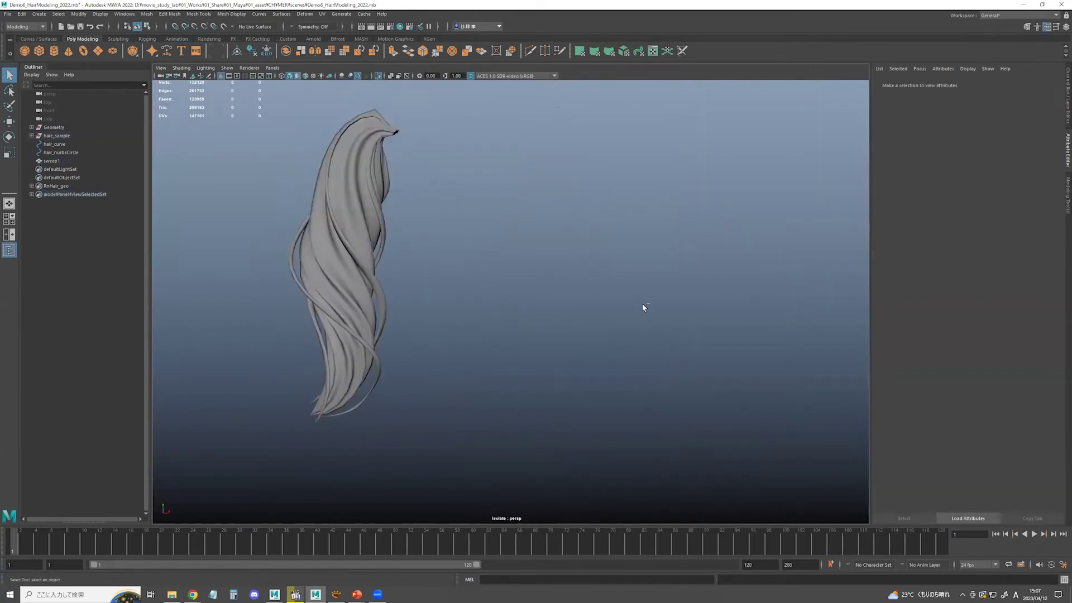
pyautogui.hotkey('ctrl', '1')
pyautogui.keyDown('alt'); pyautogui.moveTo(569, 303); pyautogui.dragTo(419, 305, button='middle'); pyautogui.keyUp('alt')
pyautogui.keyDown('alt'); pyautogui.moveTo(528, 333); pyautogui.dragTo(550, 309); pyautogui.keyUp('alt')
# Shape the sweep's Taper Curve with low values at both ends and a high midpoint at about position 0.493
pyautogui.click(582, 279)
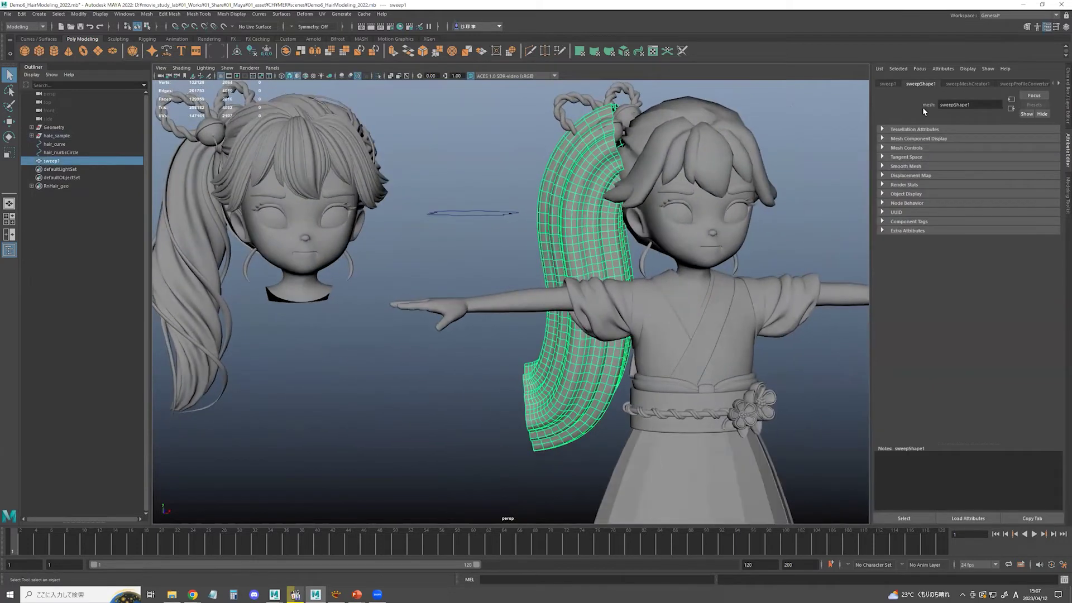
pyautogui.click(972, 85)
pyautogui.keyDown('alt'); pyautogui.moveTo(599, 218); pyautogui.dragTo(854, 282); pyautogui.keyUp('alt')
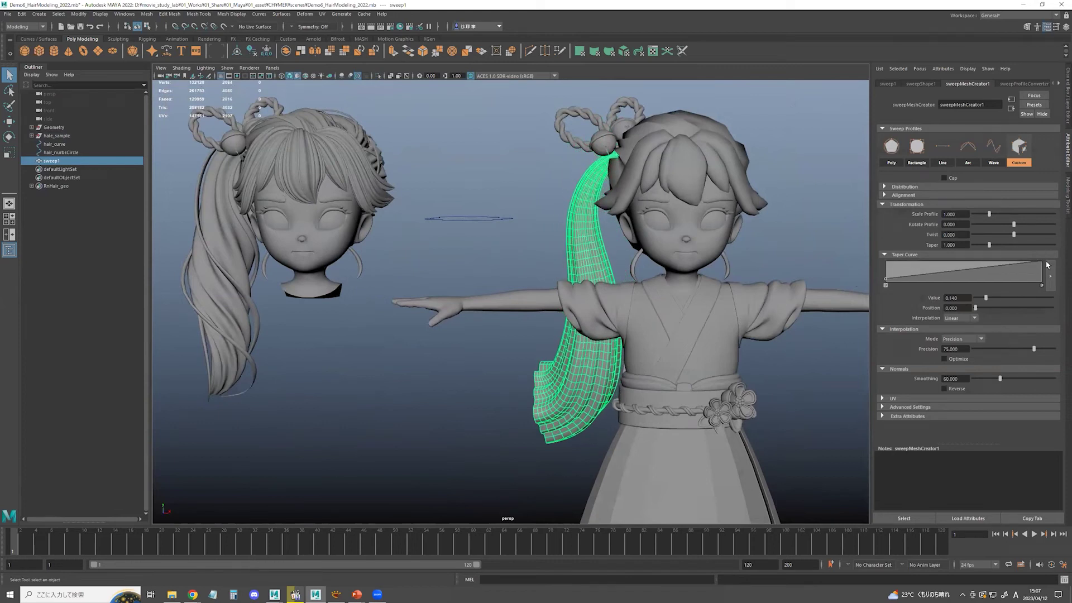
pyautogui.moveTo(1040, 266); pyautogui.dragTo(1056, 288)
pyautogui.moveTo(973, 280)
pyautogui.mouseDown()
pyautogui.moveTo(967, 266)
pyautogui.moveTo(978, 272)
pyautogui.mouseUp()
pyautogui.hotkey('ctrl', 'z')
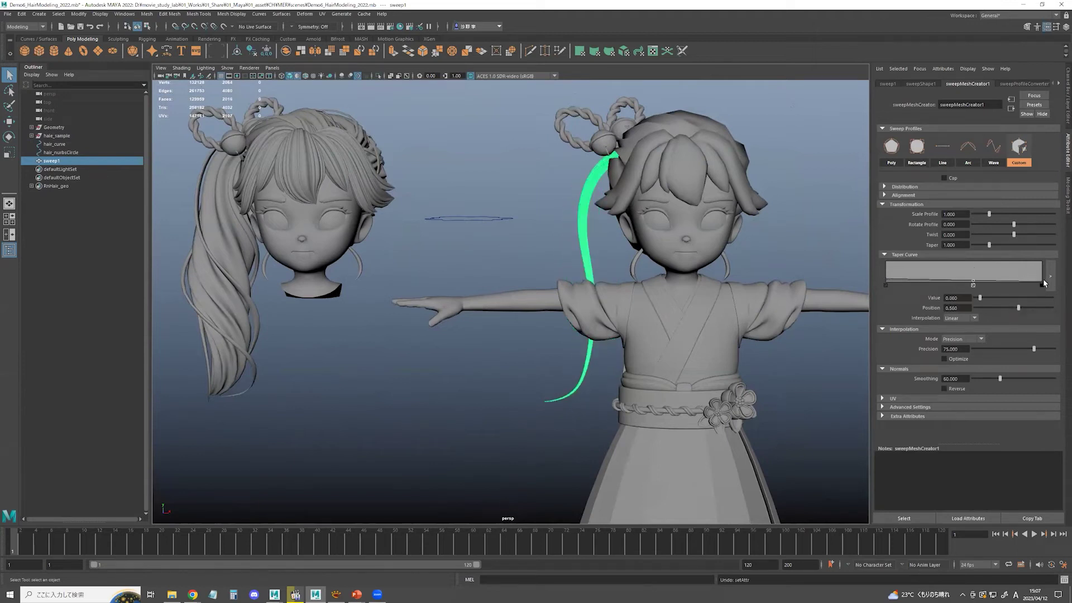
pyautogui.moveTo(1041, 282); pyautogui.dragTo(1042, 277)
pyautogui.moveTo(974, 282); pyautogui.dragTo(963, 266)
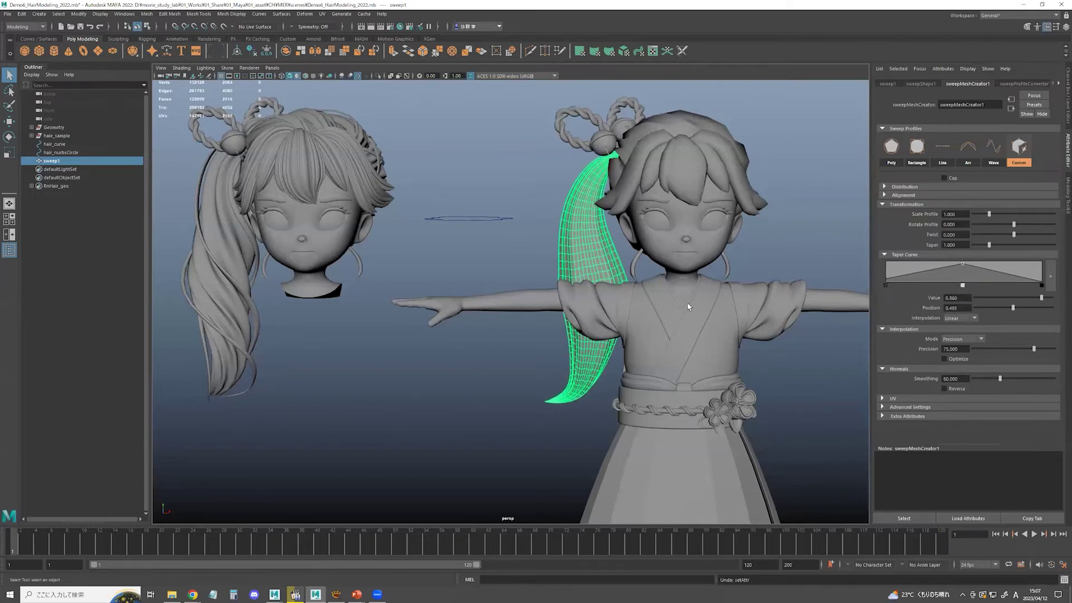
# Set the interpolation of the Taper Curve points to Spline, keeping the end point at value 0 and position 1
pyautogui.click(958, 318)
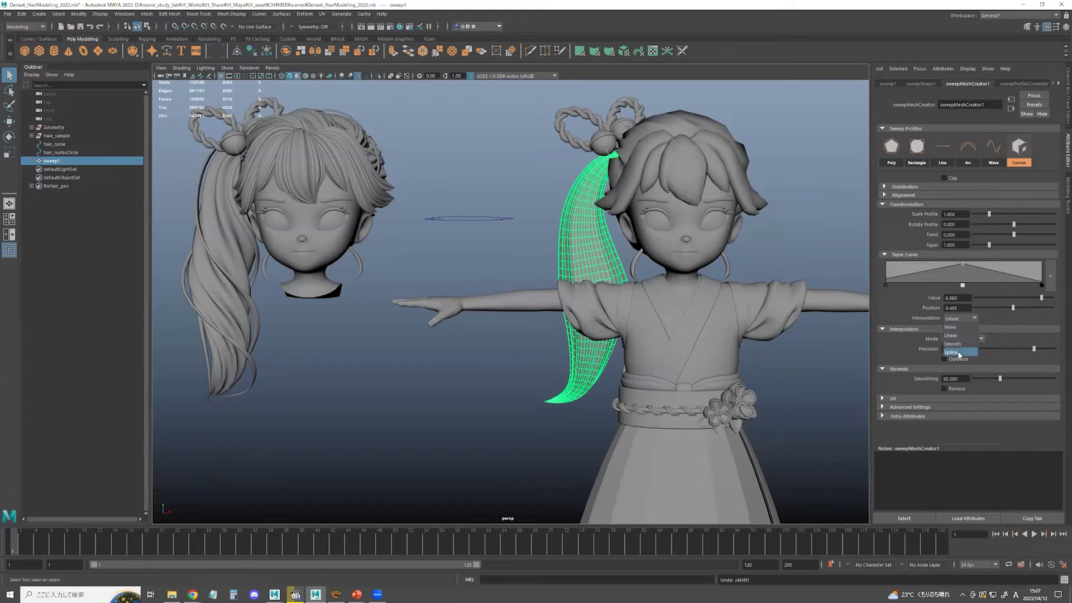
pyautogui.click(958, 352)
pyautogui.click(956, 317)
pyautogui.click(958, 352)
pyautogui.moveTo(1045, 282); pyautogui.dragTo(1040, 282)
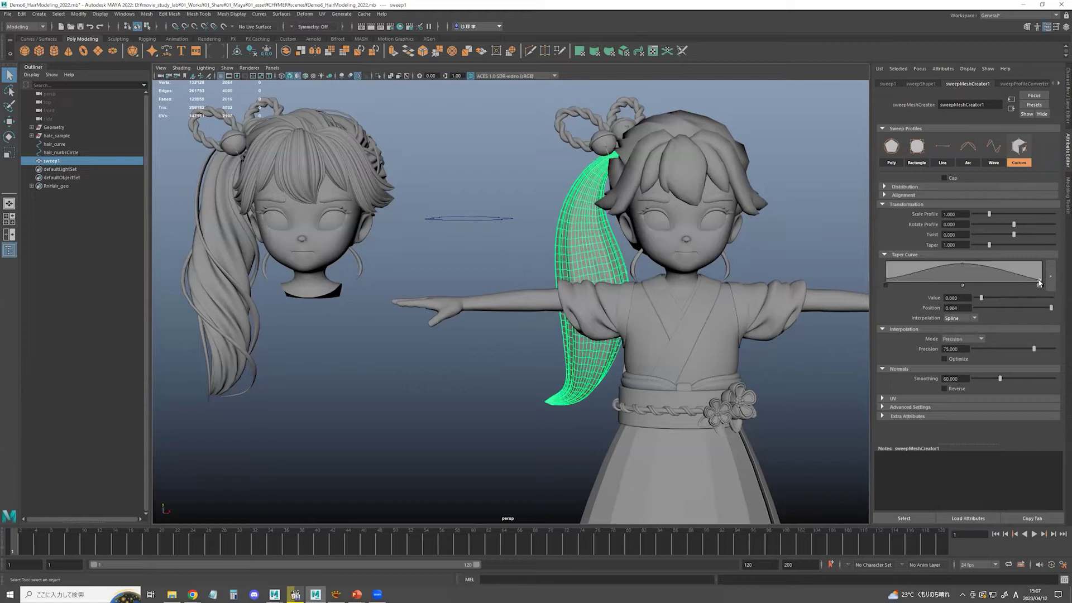
pyautogui.click(1043, 284)
pyautogui.click(956, 317)
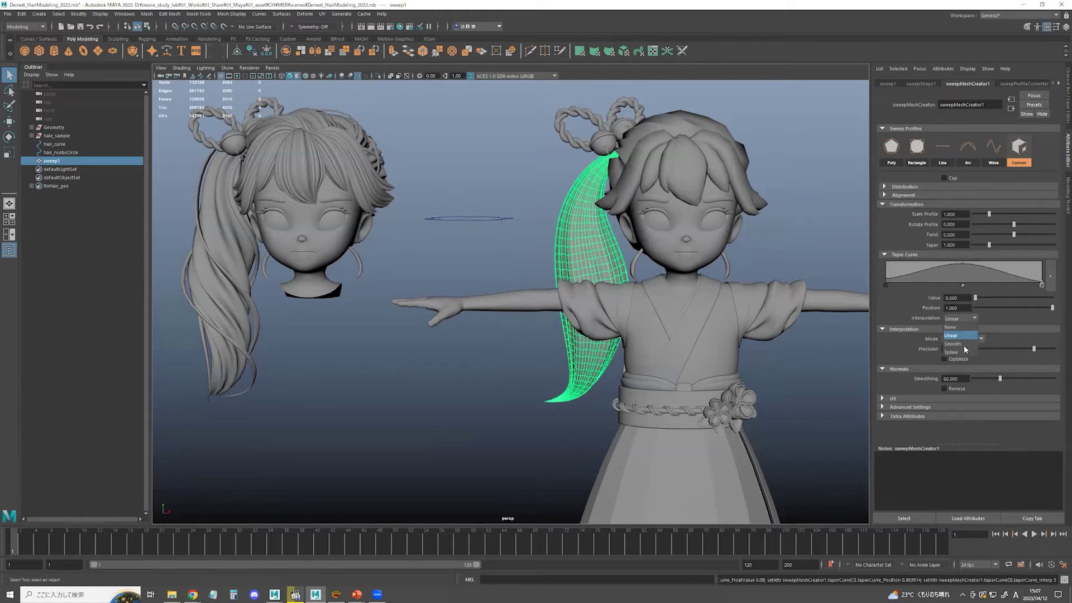
pyautogui.click(959, 352)
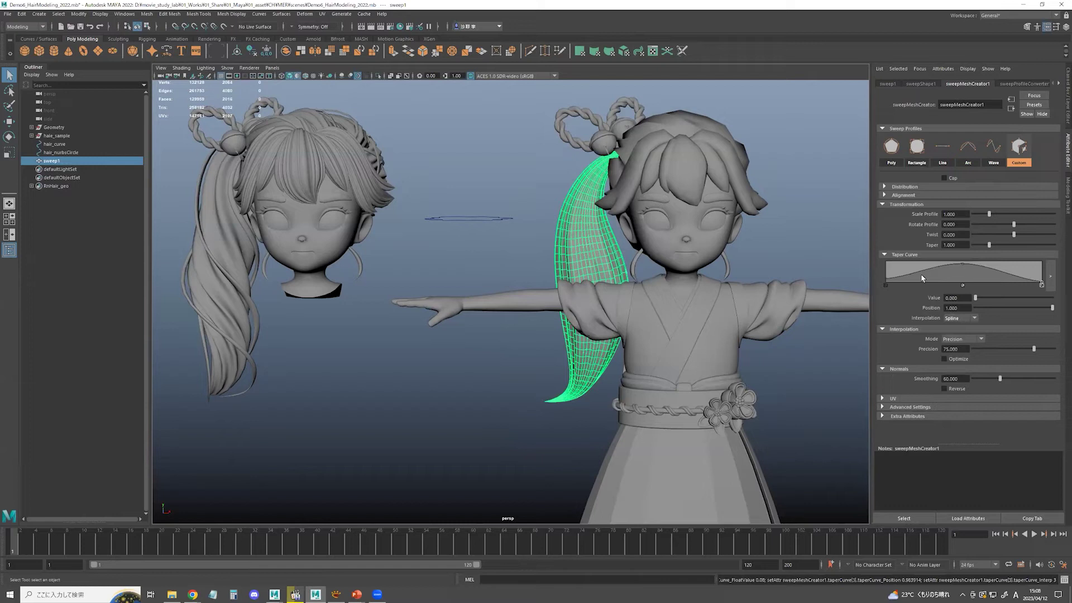
# Add Taper Curve points on both sides of the middle and set the midpoint to value 0.760 at position 0.504
pyautogui.moveTo(913, 274); pyautogui.dragTo(912, 272)
pyautogui.moveTo(1018, 278); pyautogui.dragTo(965, 269)
pyautogui.click(762, 270)
pyautogui.keyDown('alt'); pyautogui.moveTo(731, 270); pyautogui.dragTo(729, 308); pyautogui.keyUp('alt')
# Set the sweep's interpolation Precision to 70 to reduce the divisions along the ponytail's length
pyautogui.click(600, 265)
pyautogui.scroll(2, 729, 308)
pyautogui.moveTo(625, 302)
pyautogui.keyDown('alt'); pyautogui.mouseDown()
pyautogui.moveTo(612, 307)
pyautogui.moveTo(585, 267)
pyautogui.moveTo(638, 289)
pyautogui.mouseUp(); pyautogui.keyUp('alt')
pyautogui.scroll(-1, 607, 319)
pyautogui.scroll(-2, 585, 267)
pyautogui.scroll(2, 642, 292)
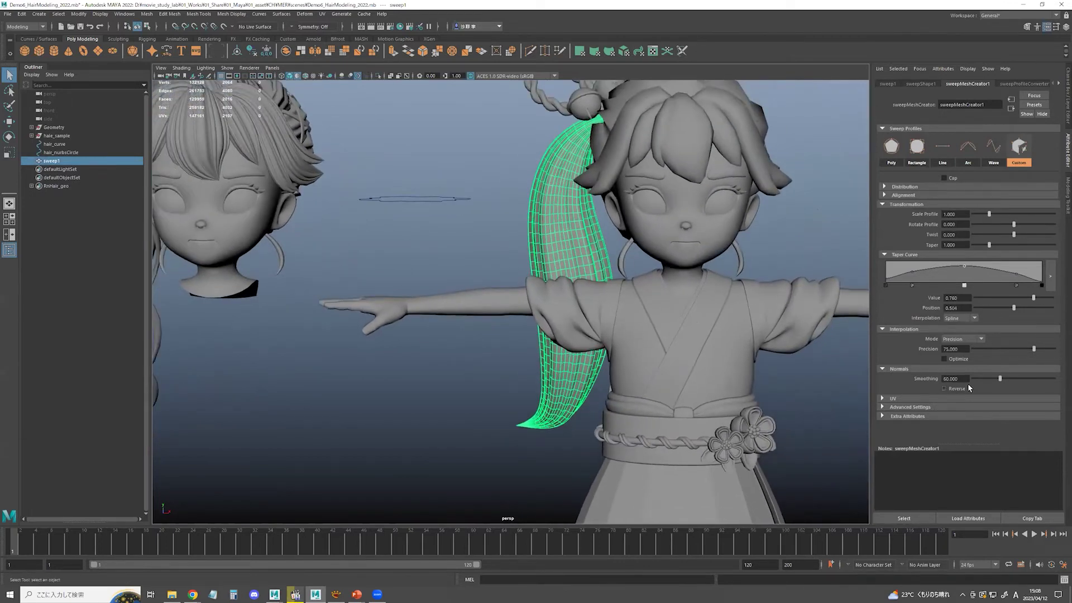
pyautogui.moveTo(1034, 349); pyautogui.dragTo(1031, 349)
pyautogui.hotkey('ctrl', 'z')
pyautogui.moveTo(969, 348); pyautogui.dragTo(895, 349)
pyautogui.write('70')
pyautogui.press('Return')
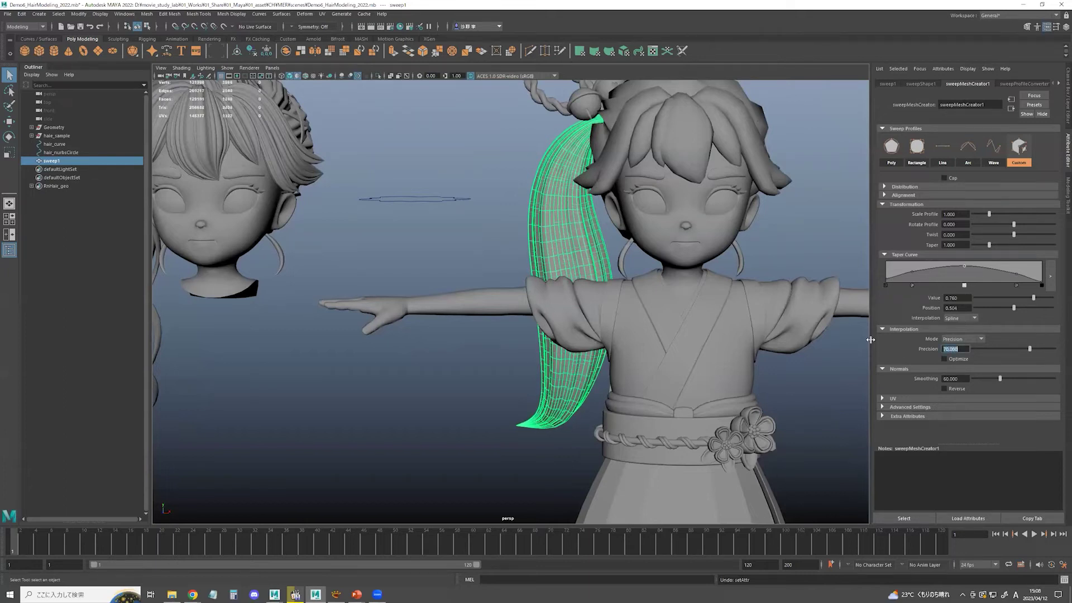
# Compare the tapered ponytail's silhouette with the twisted ponytail on the sample head
pyautogui.click(492, 236)
pyautogui.scroll(-3, 535, 289)
pyautogui.keyDown('alt'); pyautogui.moveTo(536, 290); pyautogui.dragTo(507, 268); pyautogui.keyUp('alt')
pyautogui.click(546, 291)
pyautogui.click(505, 269)
pyautogui.keyDown('alt'); pyautogui.moveTo(402, 290); pyautogui.dragTo(395, 306); pyautogui.keyUp('alt')
pyautogui.keyDown('alt'); pyautogui.moveTo(321, 313); pyautogui.dragTo(403, 329, button='middle'); pyautogui.keyUp('alt')
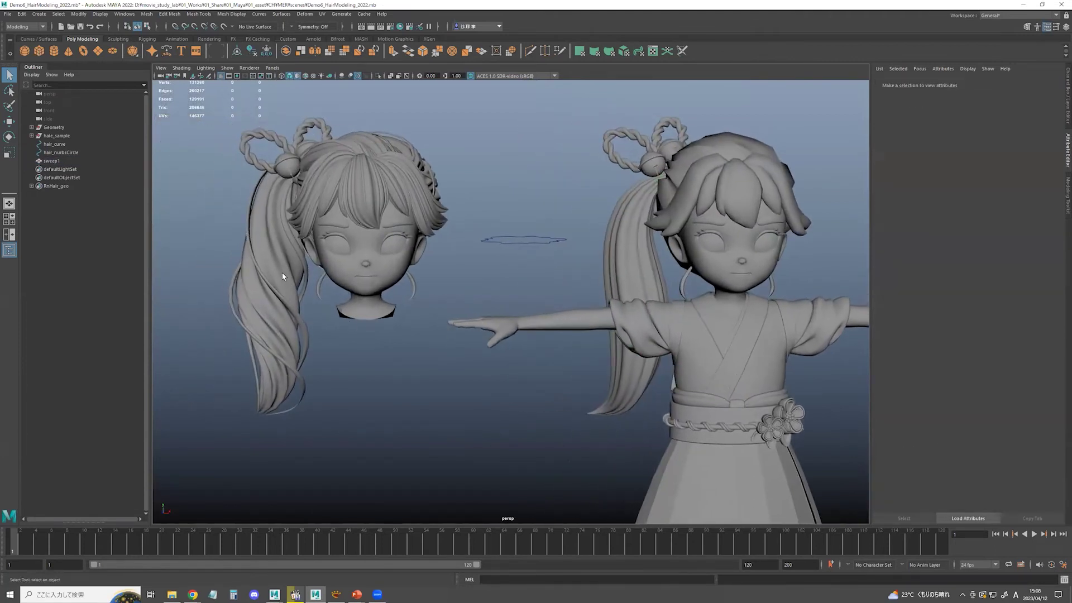
# Twist the swept ponytail by lowering its Twist value to about -1.2
pyautogui.keyDown('alt'); pyautogui.moveTo(624, 355); pyautogui.dragTo(591, 358, button='middle'); pyautogui.keyUp('alt')
pyautogui.keyDown('alt'); pyautogui.moveTo(573, 363); pyautogui.dragTo(575, 348); pyautogui.keyUp('alt')
pyautogui.click(613, 277)
pyautogui.keyDown('alt'); pyautogui.moveTo(613, 305); pyautogui.dragTo(586, 301); pyautogui.keyUp('alt')
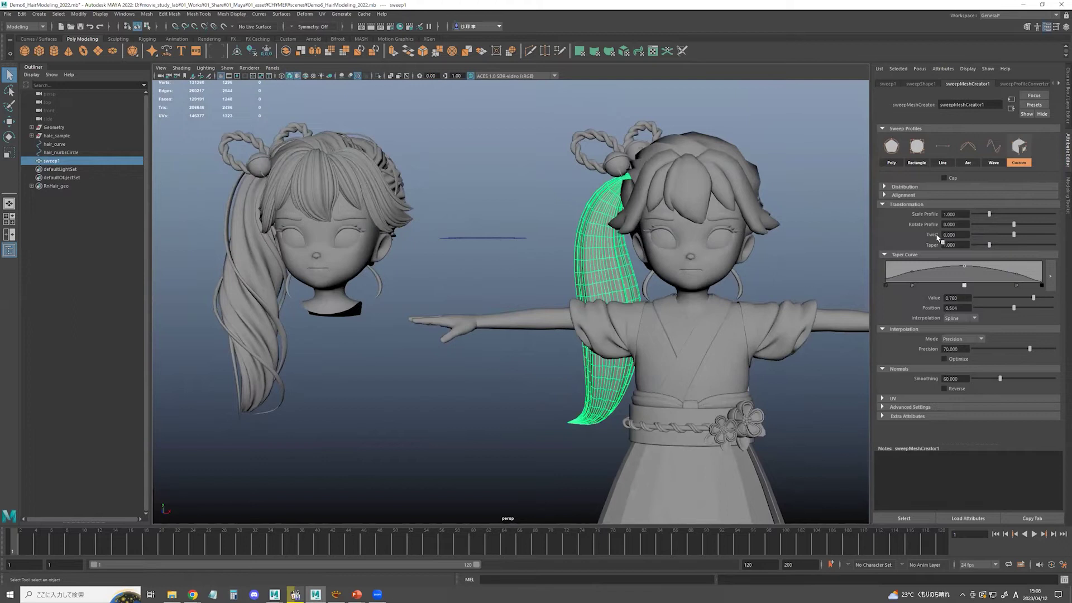
pyautogui.moveTo(1012, 235); pyautogui.dragTo(969, 236)
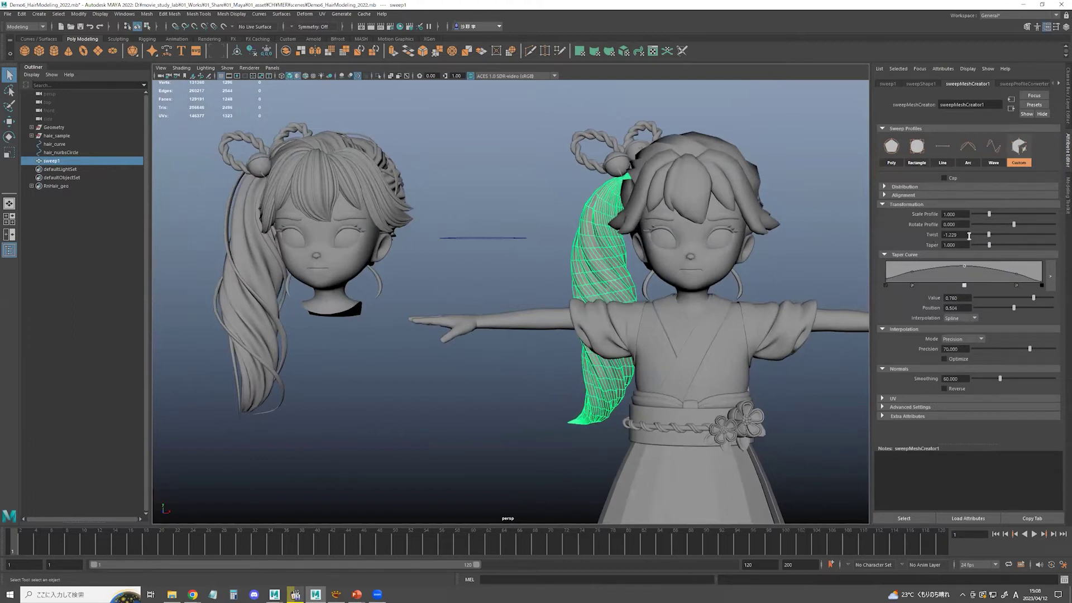
# Set the ponytail sweep's Twist to -1
pyautogui.write('-1')
pyautogui.press('Return')
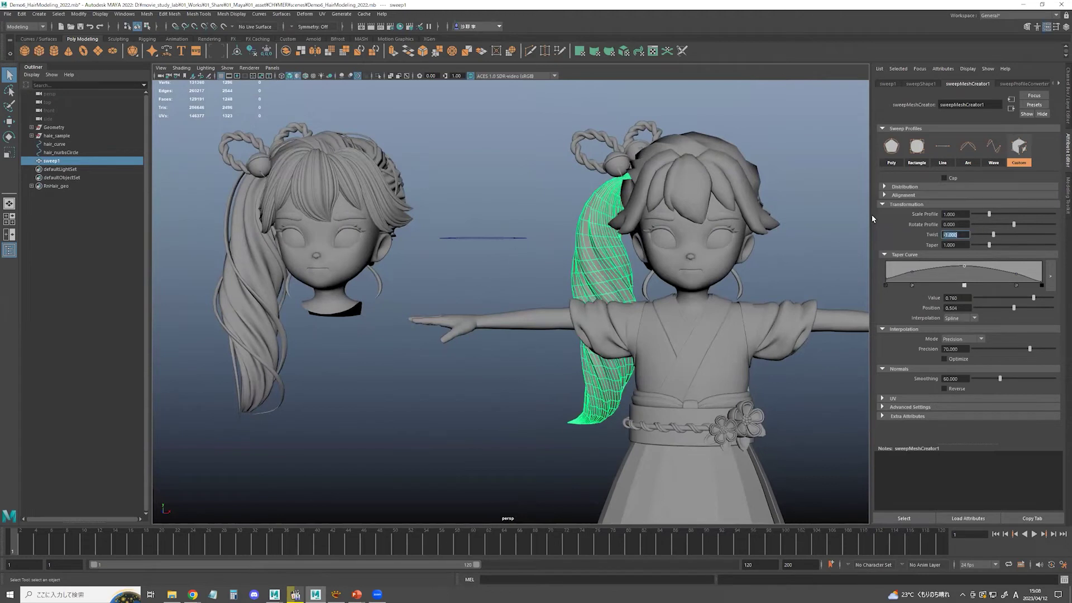
pyautogui.click(564, 340)
pyautogui.keyDown('alt'); pyautogui.moveTo(387, 327); pyautogui.dragTo(439, 336); pyautogui.keyUp('alt')
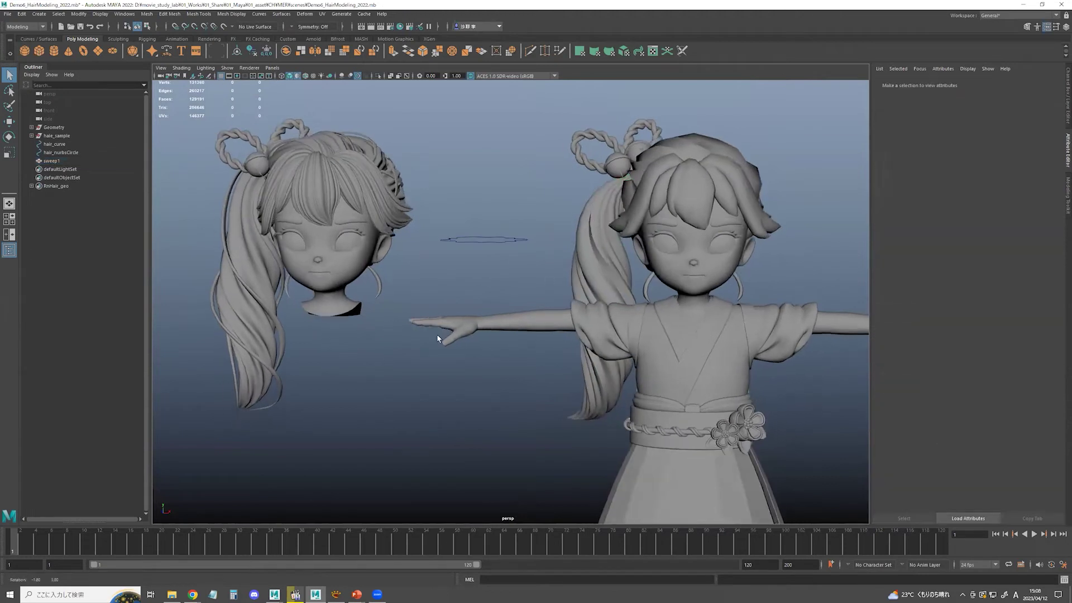
pyautogui.keyDown('alt'); pyautogui.moveTo(516, 344); pyautogui.dragTo(488, 346, button='middle'); pyautogui.keyUp('alt')
pyautogui.keyDown('alt'); pyautogui.moveTo(488, 346); pyautogui.dragTo(614, 354, button='right'); pyautogui.keyUp('alt')
pyautogui.keyDown('alt'); pyautogui.moveTo(620, 355); pyautogui.dragTo(629, 332); pyautogui.keyUp('alt')
pyautogui.click(646, 279)
pyautogui.keyDown('alt'); pyautogui.moveTo(703, 259); pyautogui.dragTo(648, 257); pyautogui.keyUp('alt')
pyautogui.click(564, 245)
pyautogui.keyDown('alt'); pyautogui.moveTo(581, 245); pyautogui.dragTo(627, 280); pyautogui.keyUp('alt')
# Raise the ponytail sweep's normal Smoothing to about 79.7
pyautogui.click(627, 280)
pyautogui.scroll(-2, 630, 301)
pyautogui.keyDown('alt'); pyautogui.moveTo(635, 317); pyautogui.dragTo(894, 373); pyautogui.keyUp('alt')
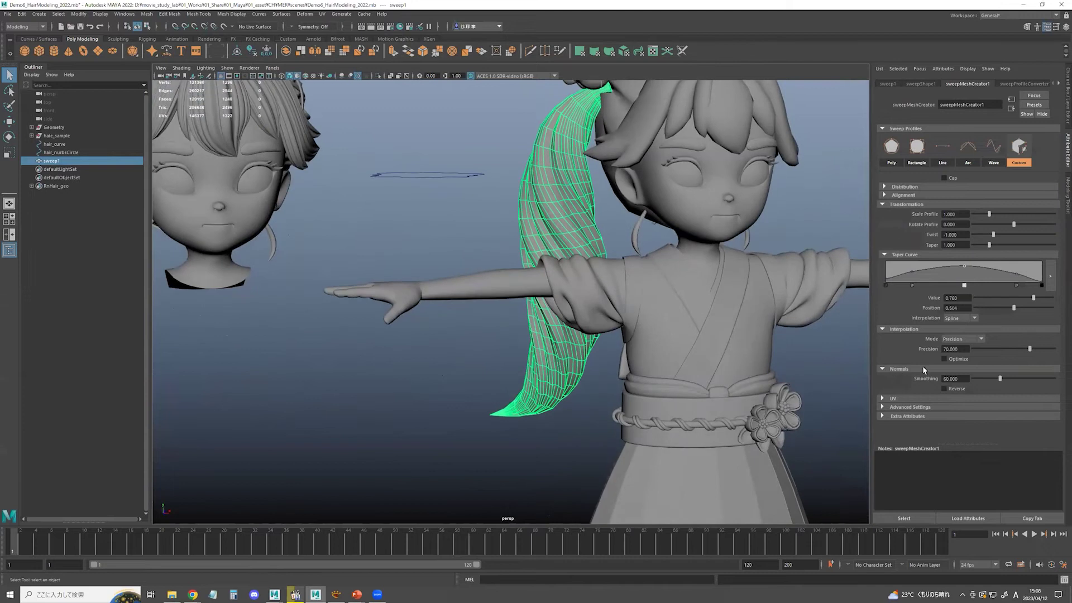
pyautogui.moveTo(1009, 382); pyautogui.dragTo(1010, 384)
pyautogui.keyDown('alt'); pyautogui.moveTo(574, 374); pyautogui.dragTo(518, 421); pyautogui.keyUp('alt')
pyautogui.click(518, 420)
pyautogui.keyDown('alt'); pyautogui.moveTo(603, 403); pyautogui.dragTo(499, 397); pyautogui.keyUp('alt')
pyautogui.keyDown('alt'); pyautogui.moveTo(499, 397); pyautogui.dragTo(504, 369, button='right'); pyautogui.keyUp('alt')
pyautogui.keyDown('alt'); pyautogui.moveTo(504, 369); pyautogui.dragTo(493, 414, button='middle'); pyautogui.keyUp('alt')
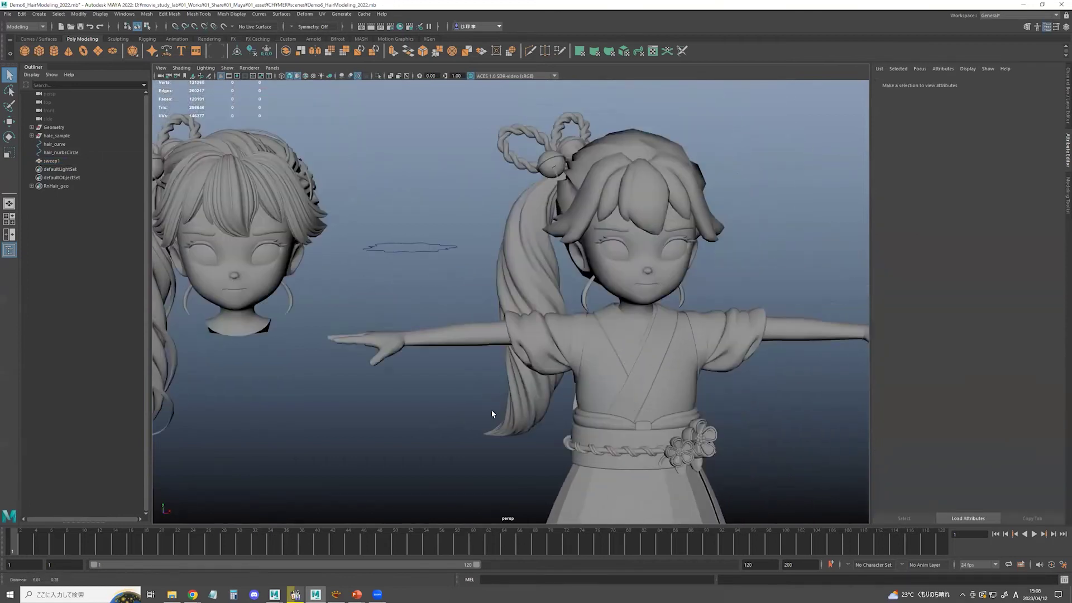
# Adjust the ponytail's first inner Taper Curve point to value 0.540 at position 0.174
pyautogui.keyDown('alt'); pyautogui.moveTo(562, 297); pyautogui.dragTo(639, 271); pyautogui.keyUp('alt')
pyautogui.click(654, 258)
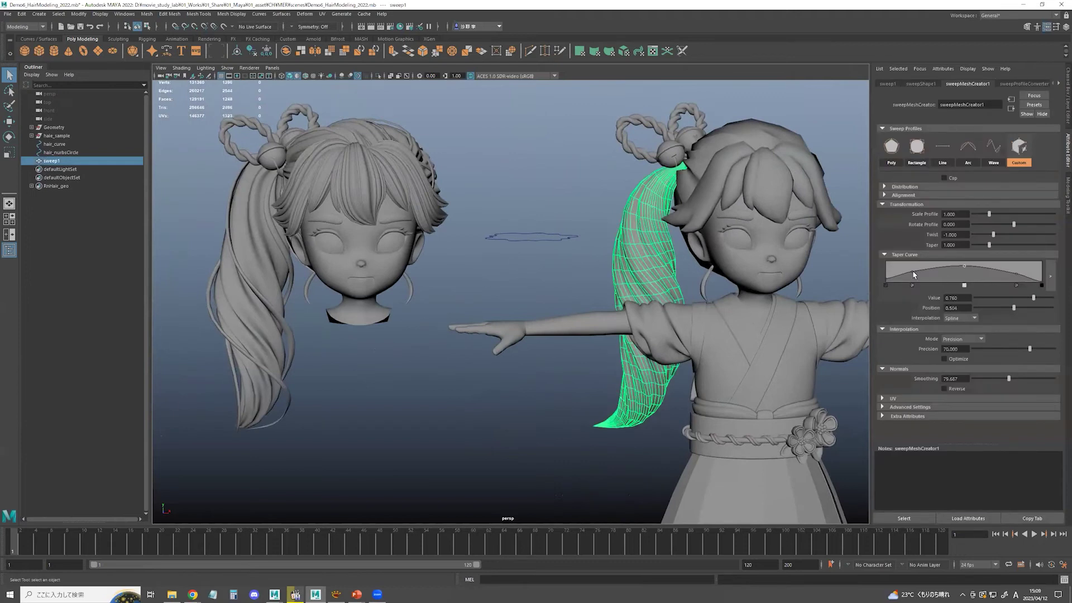
pyautogui.moveTo(914, 274); pyautogui.dragTo(913, 272)
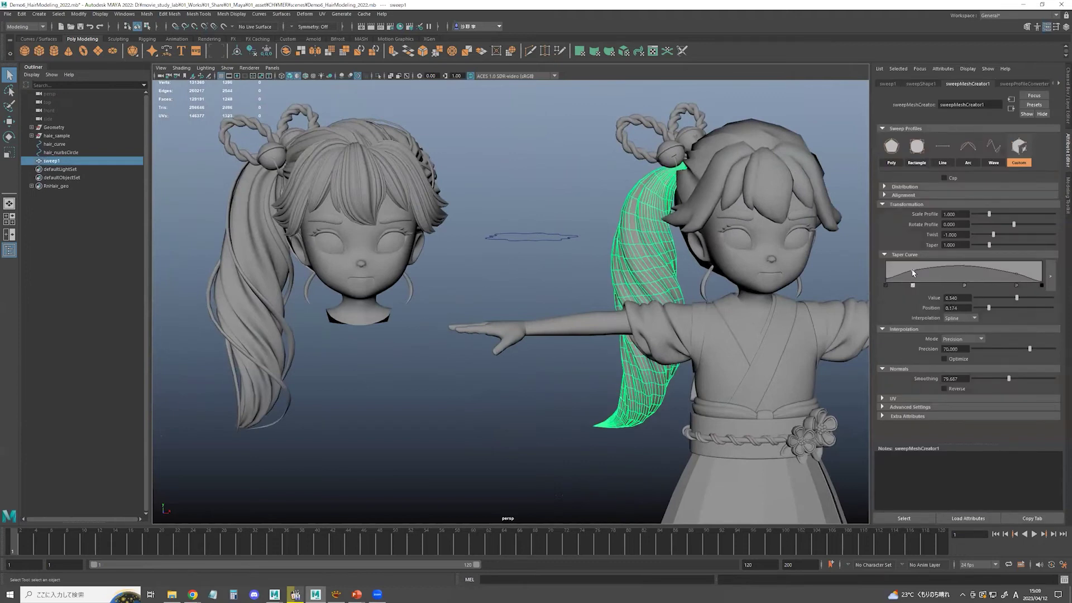
pyautogui.click(568, 254)
pyautogui.keyDown('alt'); pyautogui.moveTo(569, 255); pyautogui.dragTo(591, 285); pyautogui.keyUp('alt')
# Compare the swept ponytail with the sample head's ponytail and its thin loose strands
pyautogui.keyDown('alt'); pyautogui.moveTo(447, 313); pyautogui.dragTo(469, 269); pyautogui.keyUp('alt')
pyautogui.keyDown('alt'); pyautogui.moveTo(404, 331); pyautogui.dragTo(487, 322, button='middle'); pyautogui.keyUp('alt')
pyautogui.keyDown('alt'); pyautogui.moveTo(401, 323); pyautogui.dragTo(398, 305); pyautogui.keyUp('alt')
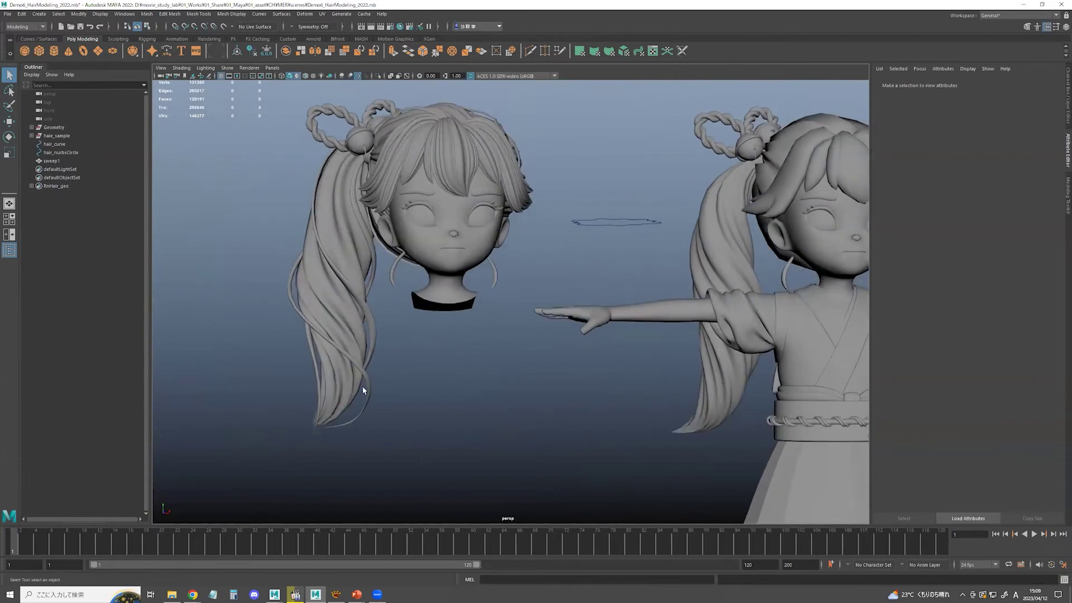
pyautogui.keyDown('alt'); pyautogui.moveTo(720, 287); pyautogui.dragTo(520, 303, button='middle'); pyautogui.keyUp('alt')
pyautogui.keyDown('alt'); pyautogui.moveTo(526, 286); pyautogui.dragTo(551, 283); pyautogui.keyUp('alt')
pyautogui.click(519, 285)
pyautogui.scroll(4, 571, 285)
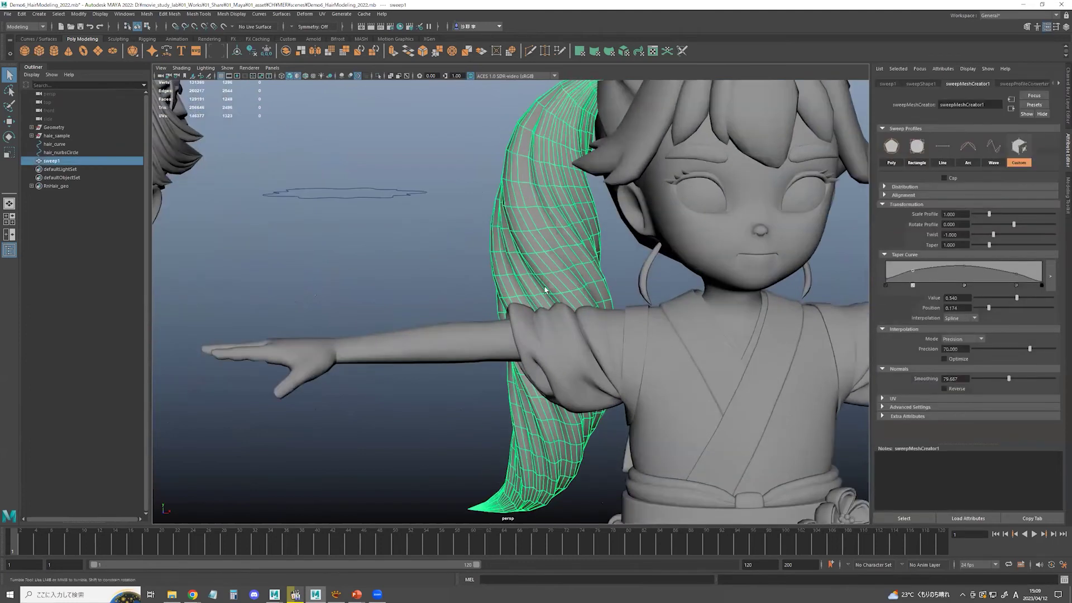
pyautogui.scroll(-3, 545, 291)
pyautogui.keyDown('alt'); pyautogui.moveTo(655, 266); pyautogui.dragTo(887, 259, button='middle'); pyautogui.keyUp('alt')
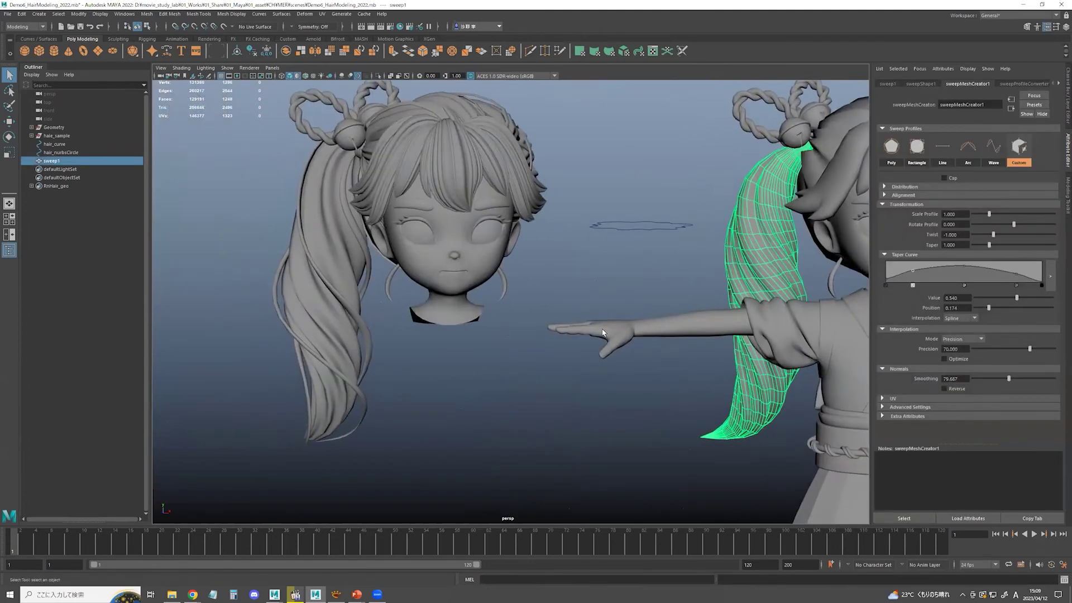
pyautogui.click(670, 261)
pyautogui.keyDown('alt'); pyautogui.moveTo(677, 262); pyautogui.dragTo(569, 281, button='middle'); pyautogui.keyUp('alt')
pyautogui.scroll(1, 570, 281)
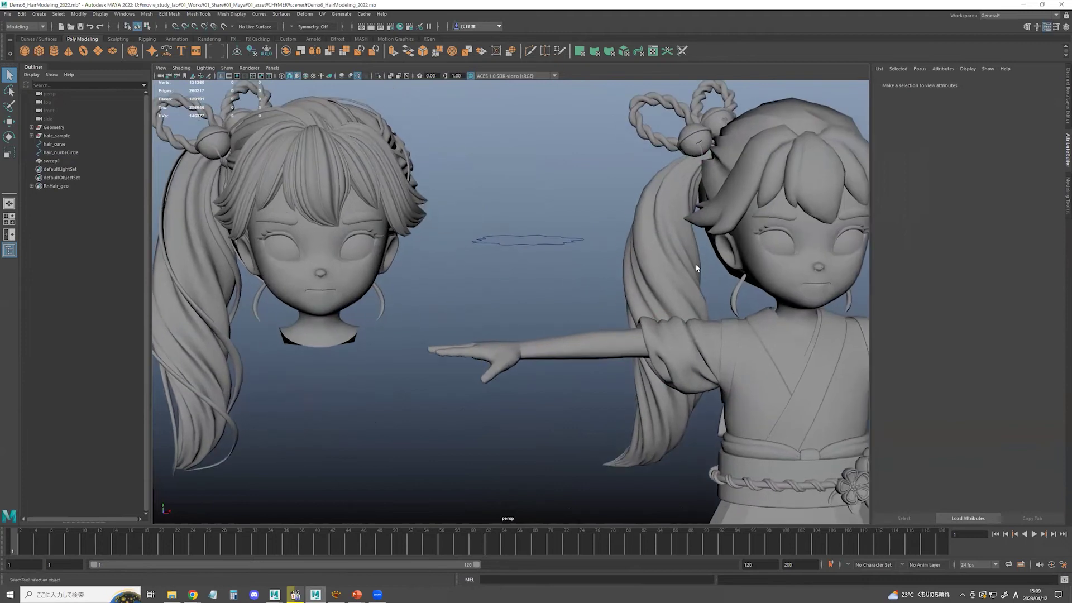
# Select a lengthwise edge loop on the ponytail mesh and convert its polygon edges to a curve
pyautogui.click(649, 286)
pyautogui.keyDown('alt'); pyautogui.moveTo(646, 286); pyautogui.dragTo(571, 255, button='middle'); pyautogui.keyUp('alt')
pyautogui.keyDown('alt'); pyautogui.moveTo(525, 246); pyautogui.dragTo(557, 257); pyautogui.keyUp('alt')
pyautogui.moveTo(556, 257); pyautogui.dragTo(530, 262, button='right')
pyautogui.doubleClick(583, 250)
pyautogui.keyDown('alt'); pyautogui.moveTo(642, 346); pyautogui.dragTo(682, 324, button='middle'); pyautogui.keyUp('alt')
pyautogui.keyDown('alt'); pyautogui.moveTo(692, 329); pyautogui.dragTo(743, 316); pyautogui.keyUp('alt')
pyautogui.scroll(6, 574, 268)
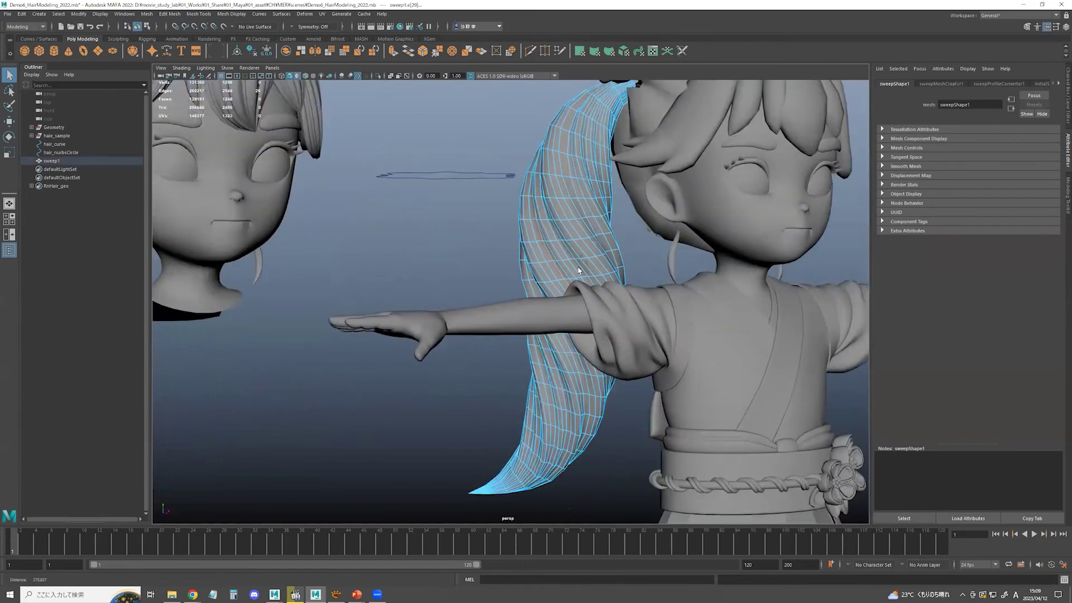
pyautogui.scroll(-2, 571, 303)
pyautogui.scroll(-2, 571, 304)
pyautogui.keyDown('alt'); pyautogui.moveTo(571, 304); pyautogui.dragTo(553, 302); pyautogui.keyUp('alt')
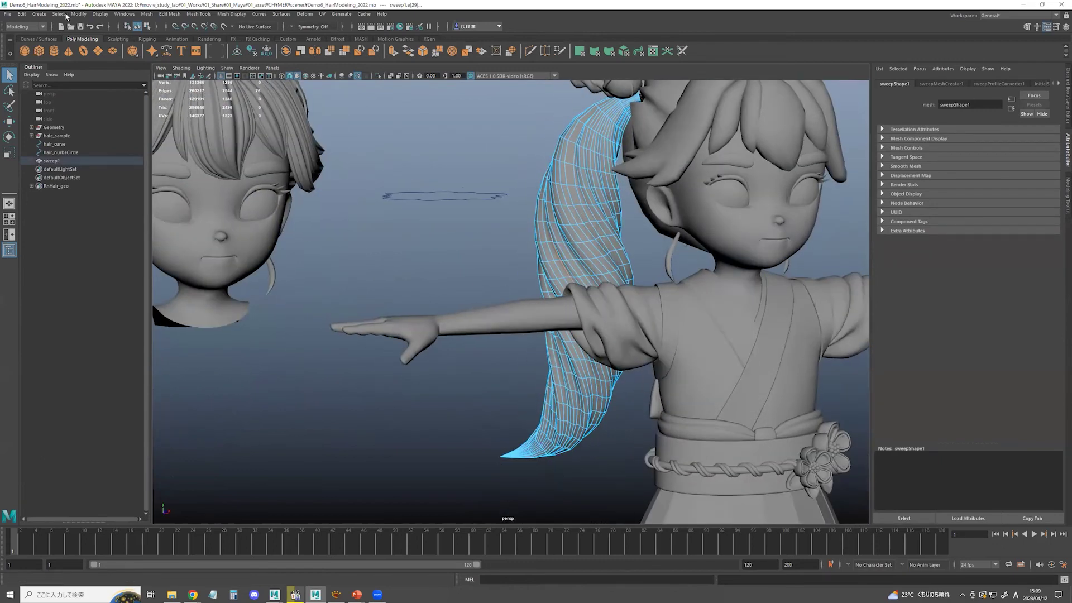
pyautogui.click(82, 14)
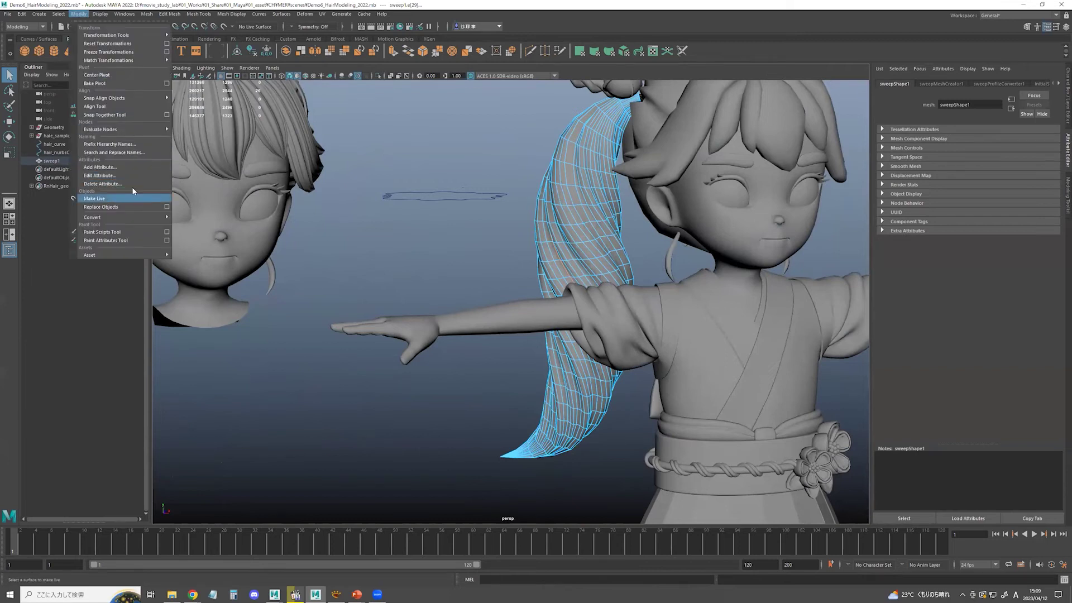
pyautogui.moveTo(133, 222)
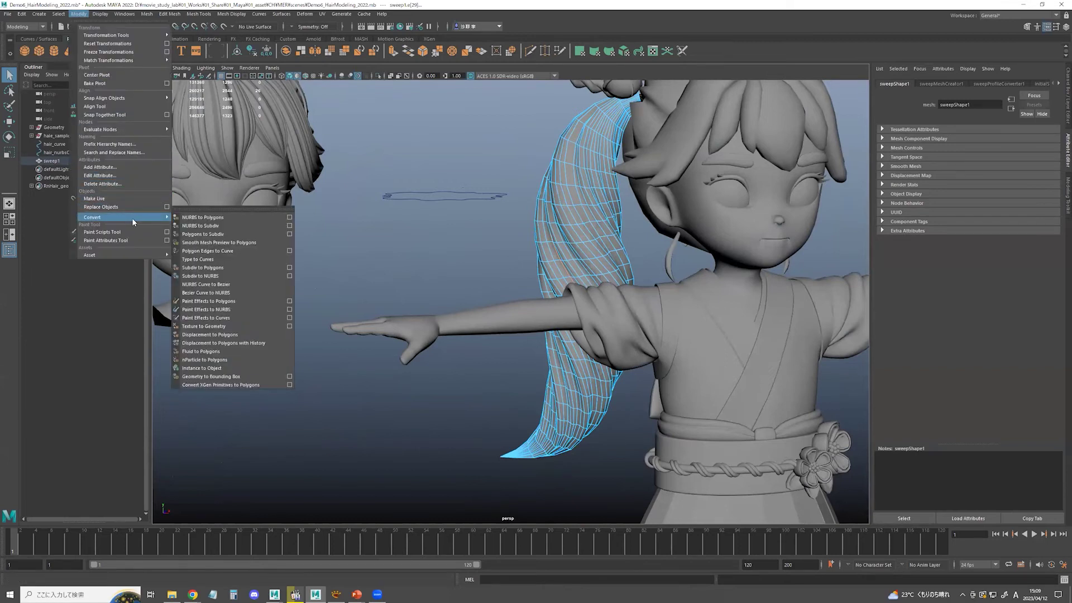
pyautogui.click(227, 251)
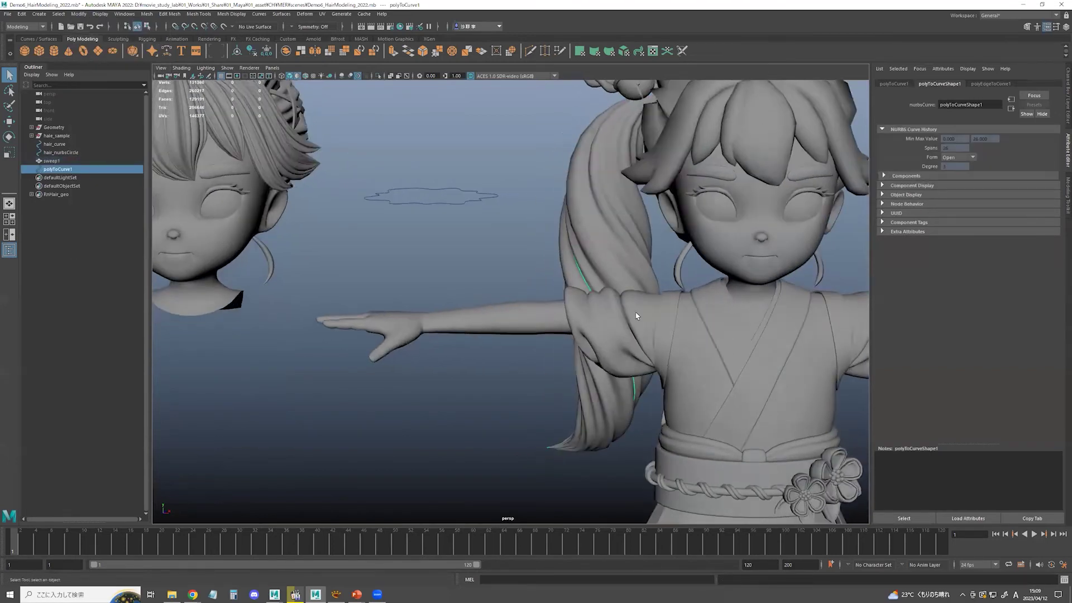
# Try to edit the upper control vertices of the curve extracted from the ponytail
pyautogui.hotkey('ctrl', '1')
pyautogui.moveTo(627, 215)
pyautogui.mouseDown(button='right')
pyautogui.moveTo(542, 193)
pyautogui.moveTo(626, 215)
pyautogui.mouseUp(button='right')
pyautogui.hotkey('ctrl', '1')
pyautogui.moveTo(578, 277)
pyautogui.keyDown('alt'); pyautogui.mouseDown()
pyautogui.moveTo(567, 278)
pyautogui.moveTo(647, 288)
pyautogui.moveTo(581, 283)
pyautogui.mouseUp(); pyautogui.keyUp('alt')
pyautogui.hotkey('ctrl', '1')
pyautogui.moveTo(605, 209); pyautogui.dragTo(570, 207, button='right')
pyautogui.moveTo(516, 170); pyautogui.dragTo(588, 191)
pyautogui.press('w')
pyautogui.hotkey('ctrl', 'z')
pyautogui.hotkey('ctrl', '1')
pyautogui.press('q')
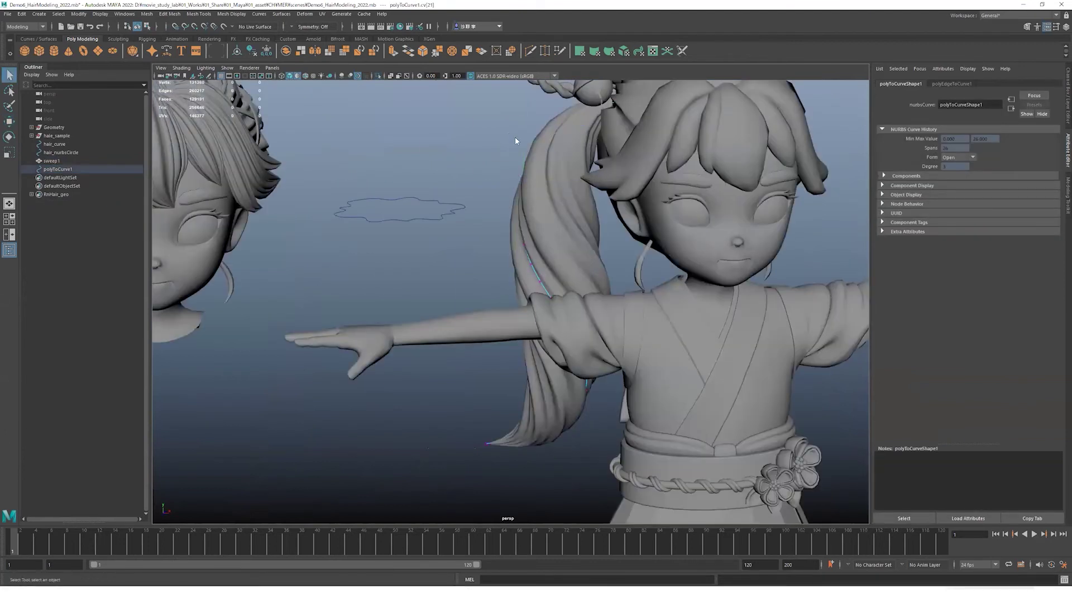
# Isolate the extracted curve in the viewport and examine its control vertices
pyautogui.moveTo(515, 143); pyautogui.dragTo(544, 126, button='right')
pyautogui.hotkey('ctrl', '1')
pyautogui.keyDown('alt'); pyautogui.moveTo(527, 234); pyautogui.dragTo(444, 242, button='middle'); pyautogui.keyUp('alt')
pyautogui.click(404, 221)
pyautogui.moveTo(404, 221); pyautogui.dragTo(488, 259)
pyautogui.keyDown('alt'); pyautogui.moveTo(488, 260); pyautogui.dragTo(479, 257); pyautogui.keyUp('alt')
pyautogui.keyDown('alt'); pyautogui.moveTo(478, 257); pyautogui.dragTo(427, 252, button='right'); pyautogui.keyUp('alt')
pyautogui.keyDown('alt'); pyautogui.moveTo(427, 252); pyautogui.dragTo(416, 261); pyautogui.keyUp('alt')
pyautogui.moveTo(579, 230); pyautogui.dragTo(550, 222, button='right')
pyautogui.moveTo(464, 189); pyautogui.dragTo(487, 179, button='right')
pyautogui.click(455, 184)
pyautogui.moveTo(455, 185); pyautogui.dragTo(524, 221)
# Rebuild the extracted curve as a uniform cubic curve with 5 spans
pyautogui.click(265, 16)
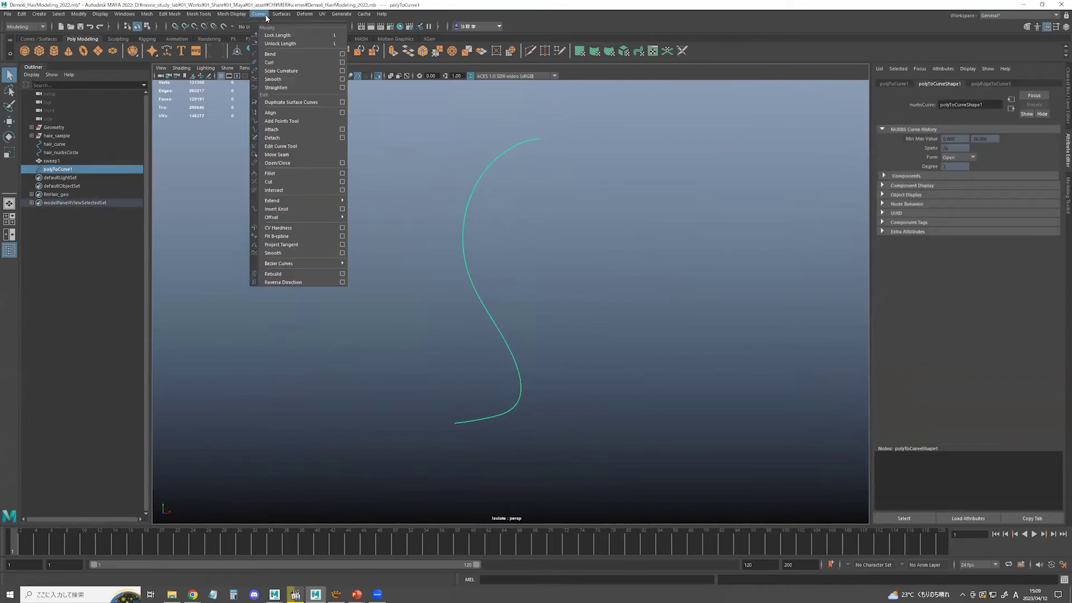
pyautogui.click(342, 274)
pyautogui.moveTo(548, 301)
pyautogui.keyDown('alt'); pyautogui.mouseDown()
pyautogui.moveTo(531, 297)
pyautogui.moveTo(561, 305)
pyautogui.mouseUp(); pyautogui.keyUp('alt')
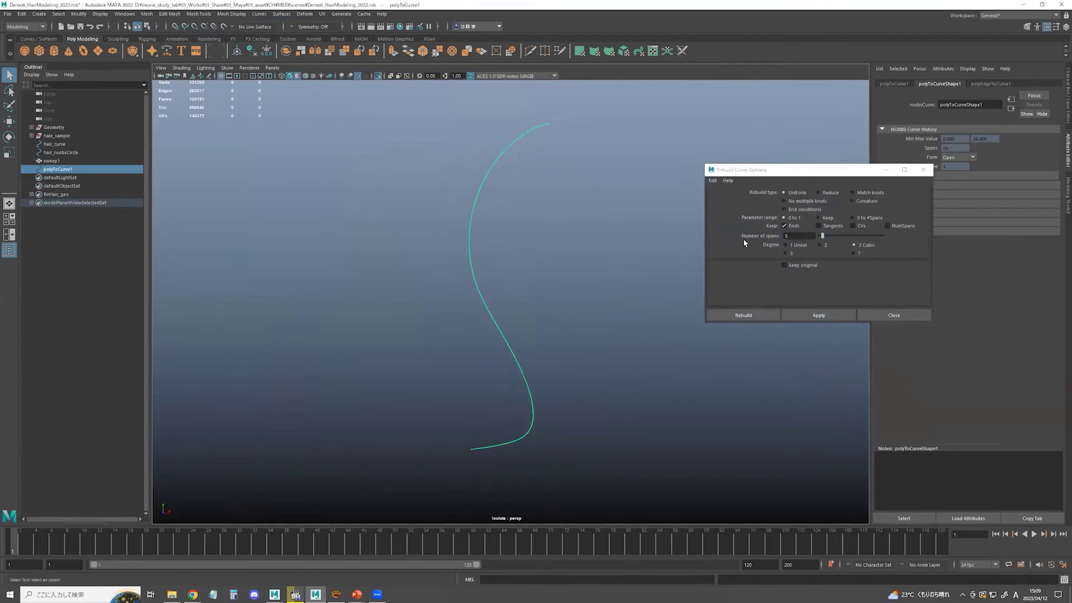
pyautogui.moveTo(793, 238); pyautogui.dragTo(778, 239)
pyautogui.click(819, 314)
# Try to move the rebuilt curve's upper control vertices and restore the full scene view
pyautogui.keyDown('alt'); pyautogui.moveTo(535, 239); pyautogui.dragTo(485, 223); pyautogui.keyUp('alt')
pyautogui.moveTo(408, 155); pyautogui.dragTo(491, 209)
pyautogui.keyDown('alt'); pyautogui.moveTo(519, 207); pyautogui.dragTo(485, 195); pyautogui.keyUp('alt')
pyautogui.press('w')
pyautogui.moveTo(418, 179); pyautogui.dragTo(441, 180)
pyautogui.hotkey('ctrl', 'z')
pyautogui.keyDown('alt'); pyautogui.moveTo(502, 241); pyautogui.dragTo(545, 215); pyautogui.keyUp('alt')
pyautogui.press('q')
pyautogui.click(590, 180)
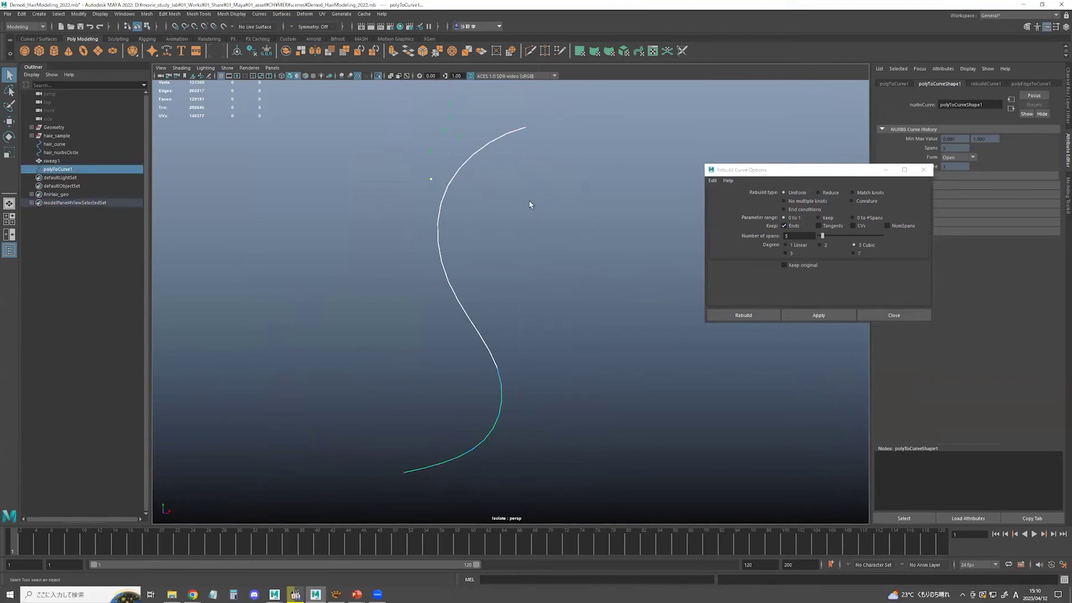
pyautogui.click(528, 203)
pyautogui.hotkey('ctrl', '1')
pyautogui.keyDown('alt'); pyautogui.moveTo(539, 242); pyautogui.dragTo(550, 243); pyautogui.keyUp('alt')
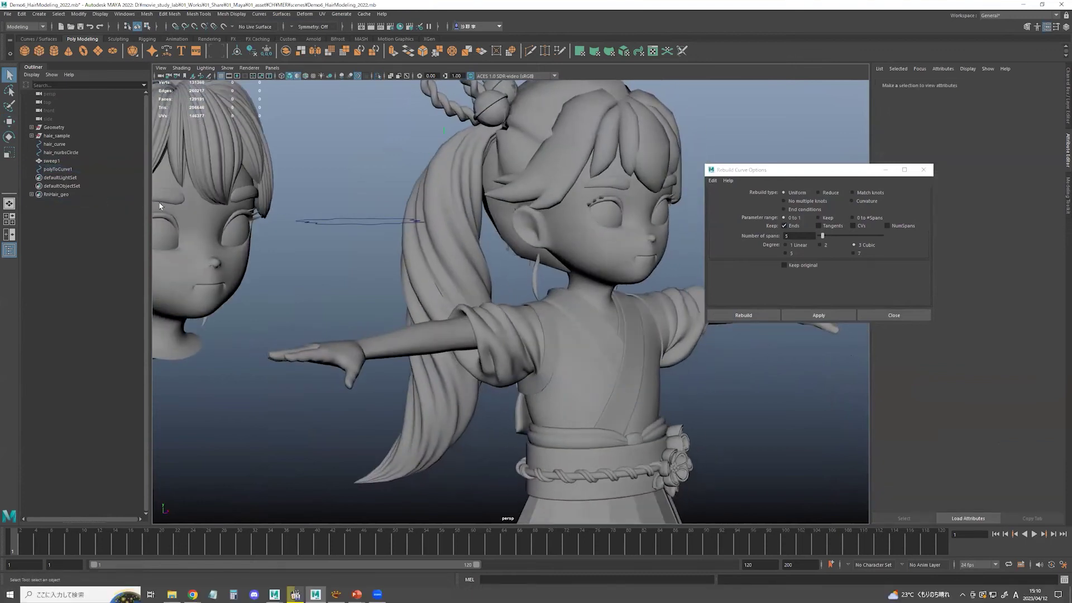
# Scale the rebuilt curve's inner control vertices outward, leaving out the end ones, so it bulges away from the ponytail
pyautogui.click(58, 169)
pyautogui.keyDown('alt'); pyautogui.moveTo(431, 263); pyautogui.dragTo(465, 288); pyautogui.keyUp('alt')
pyautogui.hotkey('ctrl', '1')
pyautogui.press('f')
pyautogui.moveTo(545, 192); pyautogui.dragTo(481, 190, button='right')
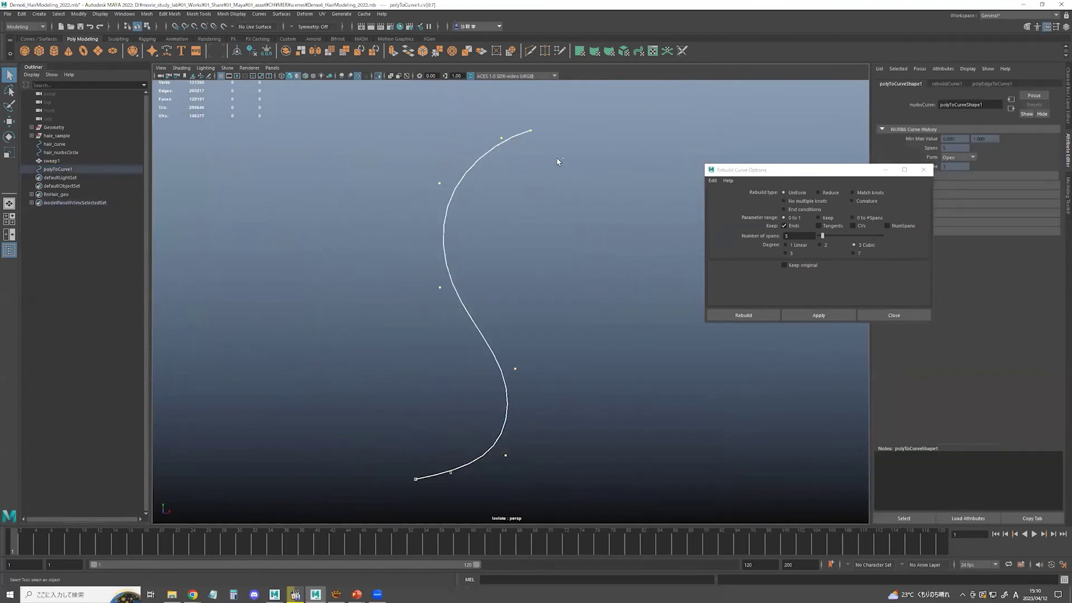
pyautogui.keyDown('ctrl'); pyautogui.moveTo(426, 504); pyautogui.dragTo(427, 504); pyautogui.keyUp('ctrl')
pyautogui.keyDown('alt'); pyautogui.moveTo(522, 359); pyautogui.dragTo(527, 370); pyautogui.keyUp('alt')
pyautogui.hotkey('ctrl', '1')
pyautogui.keyDown('alt'); pyautogui.moveTo(520, 333); pyautogui.dragTo(525, 350); pyautogui.keyUp('alt')
pyautogui.press('e')
pyautogui.press('r')
pyautogui.moveTo(524, 287); pyautogui.dragTo(502, 279)
pyautogui.press('q')
pyautogui.moveTo(407, 154); pyautogui.dragTo(437, 141, button='right')
pyautogui.click(433, 222)
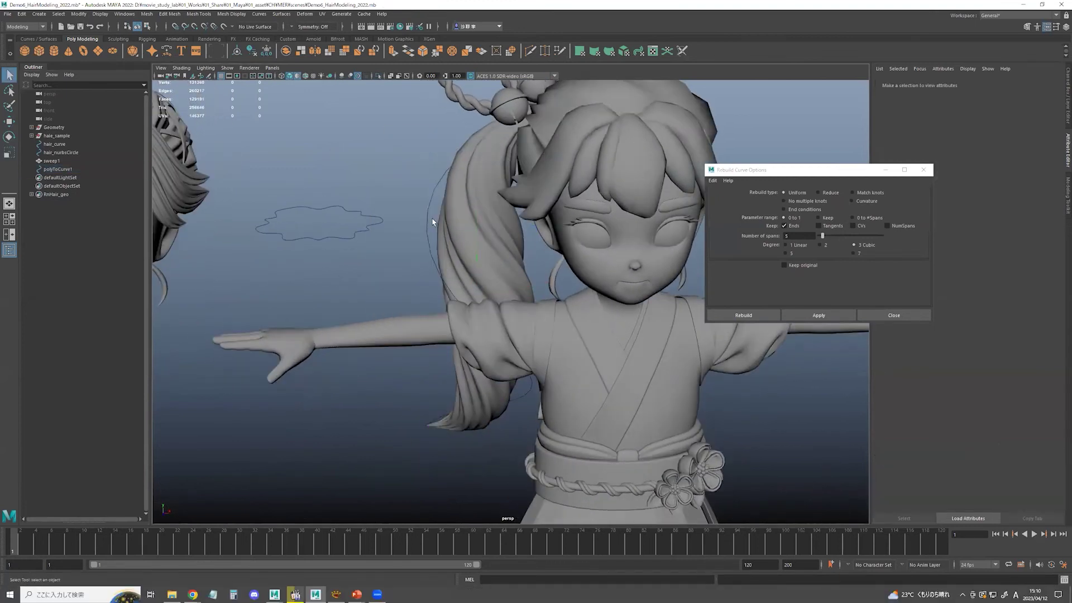
# Create a sweep mesh along the adjusted curve and close the curve rebuild options
pyautogui.keyDown('alt'); pyautogui.moveTo(434, 222); pyautogui.dragTo(429, 222); pyautogui.keyUp('alt')
pyautogui.click(436, 228)
pyautogui.keyDown('alt'); pyautogui.moveTo(436, 229); pyautogui.dragTo(391, 233, button='right'); pyautogui.keyUp('alt')
pyautogui.keyDown('alt'); pyautogui.moveTo(433, 238); pyautogui.dragTo(451, 249); pyautogui.keyUp('alt')
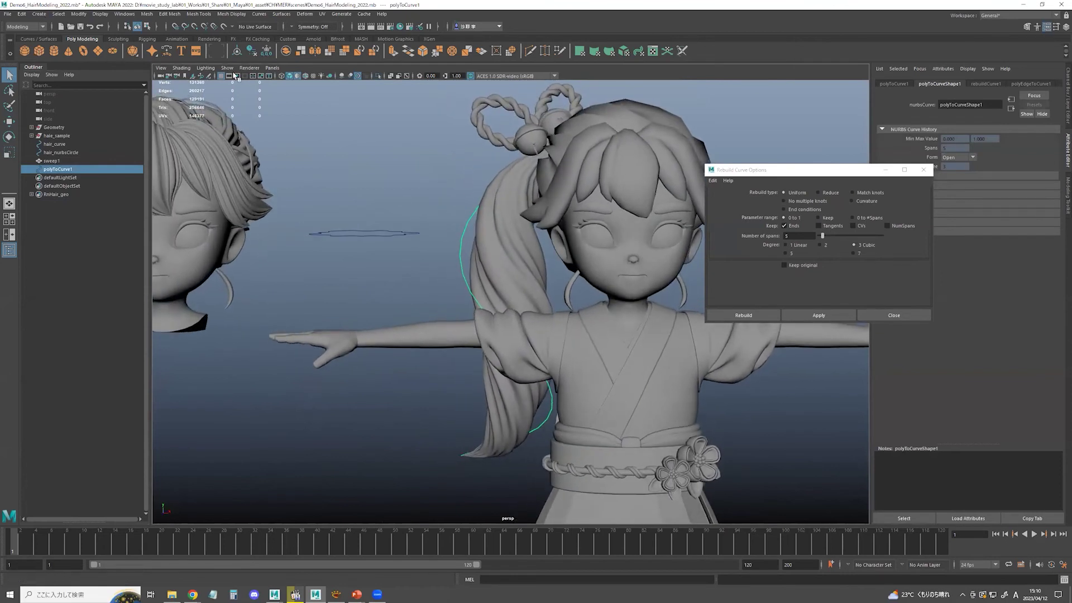
pyautogui.click(39, 14)
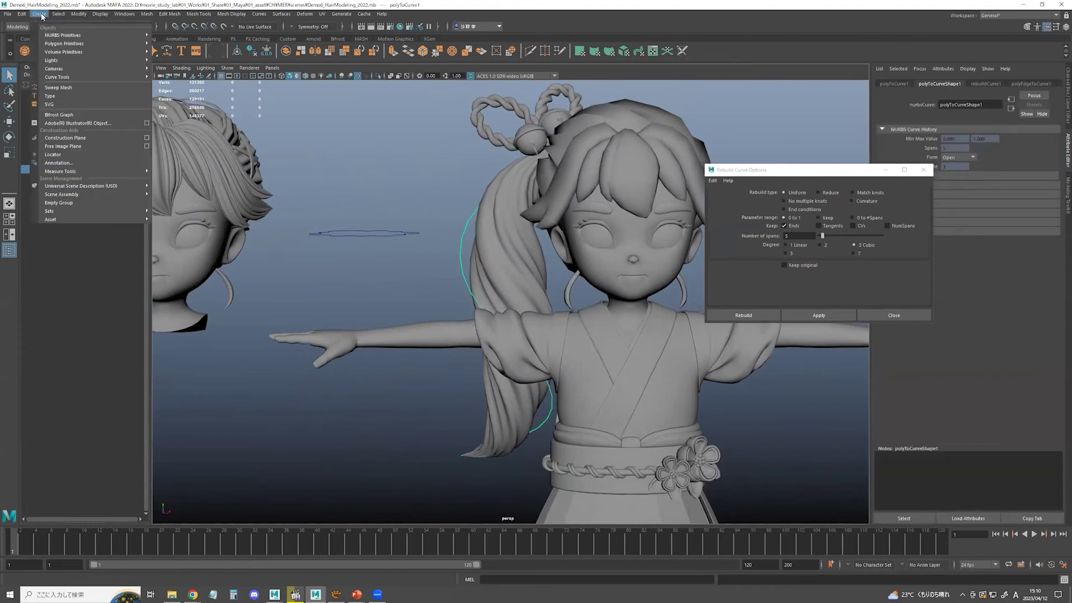
pyautogui.click(78, 86)
pyautogui.moveTo(451, 242)
pyautogui.keyDown('alt'); pyautogui.mouseDown()
pyautogui.moveTo(493, 252)
pyautogui.moveTo(459, 252)
pyautogui.mouseUp(); pyautogui.keyUp('alt')
pyautogui.click(928, 172)
# Change the new strand's sweep profile to Rectangle
pyautogui.keyDown('alt'); pyautogui.moveTo(446, 245); pyautogui.dragTo(485, 301, button='right'); pyautogui.keyUp('alt')
pyautogui.moveTo(495, 276)
pyautogui.keyDown('alt'); pyautogui.mouseDown()
pyautogui.moveTo(502, 293)
pyautogui.moveTo(498, 257)
pyautogui.moveTo(506, 278)
pyautogui.moveTo(475, 276)
pyautogui.mouseUp(); pyautogui.keyUp('alt')
pyautogui.keyDown('alt'); pyautogui.moveTo(475, 276); pyautogui.dragTo(546, 277, button='middle'); pyautogui.keyUp('alt')
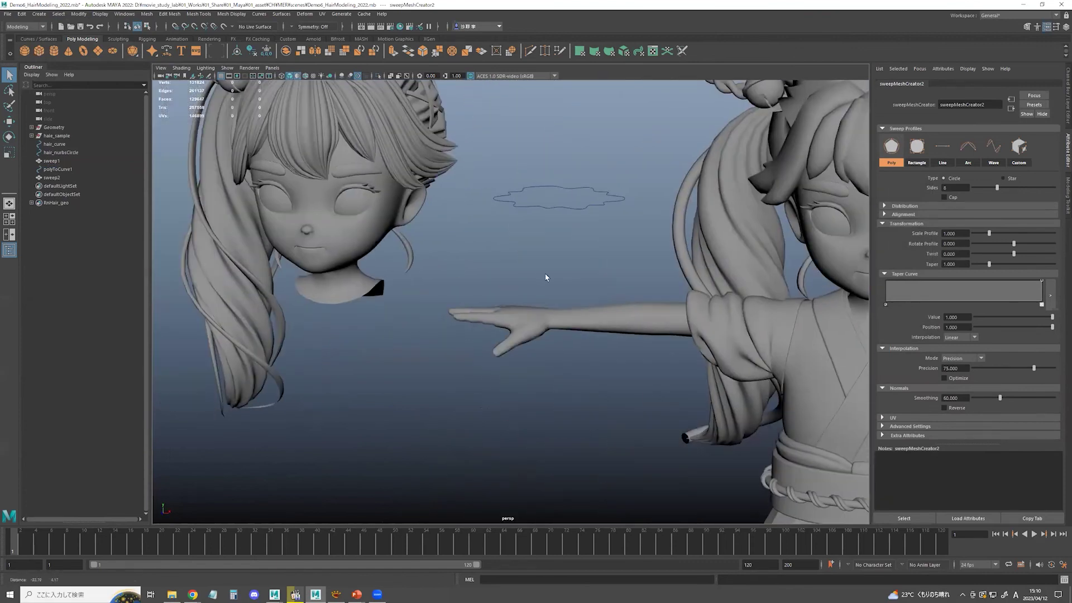
pyautogui.keyDown('alt'); pyautogui.moveTo(301, 328); pyautogui.dragTo(594, 243); pyautogui.keyUp('alt')
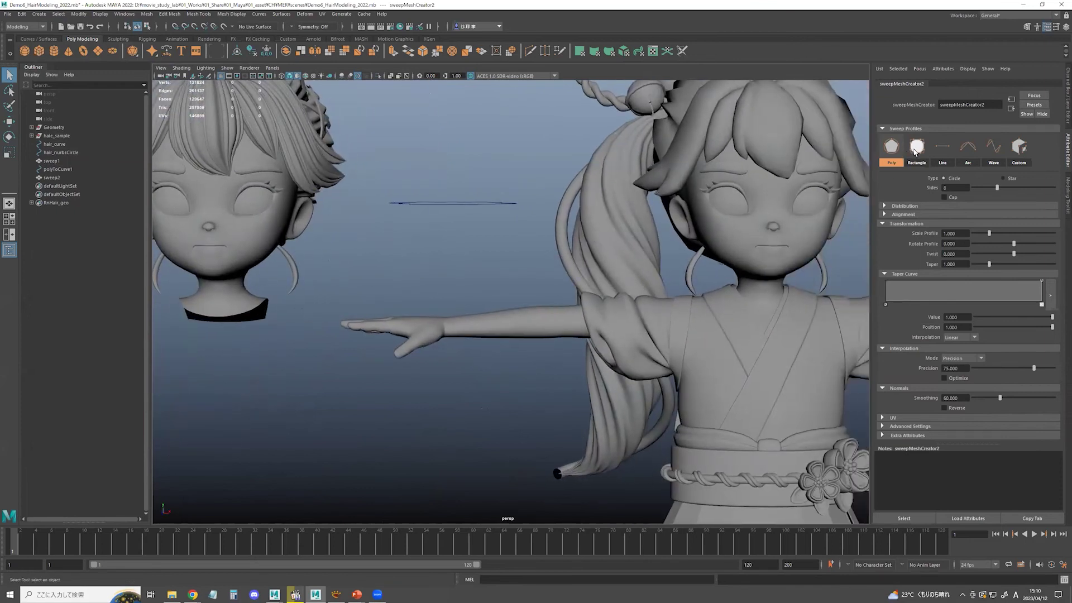
pyautogui.click(916, 148)
pyautogui.keyDown('alt'); pyautogui.moveTo(585, 273); pyautogui.dragTo(608, 270); pyautogui.keyUp('alt')
pyautogui.keyDown('alt'); pyautogui.moveTo(607, 270); pyautogui.dragTo(634, 267, button='right'); pyautogui.keyUp('alt')
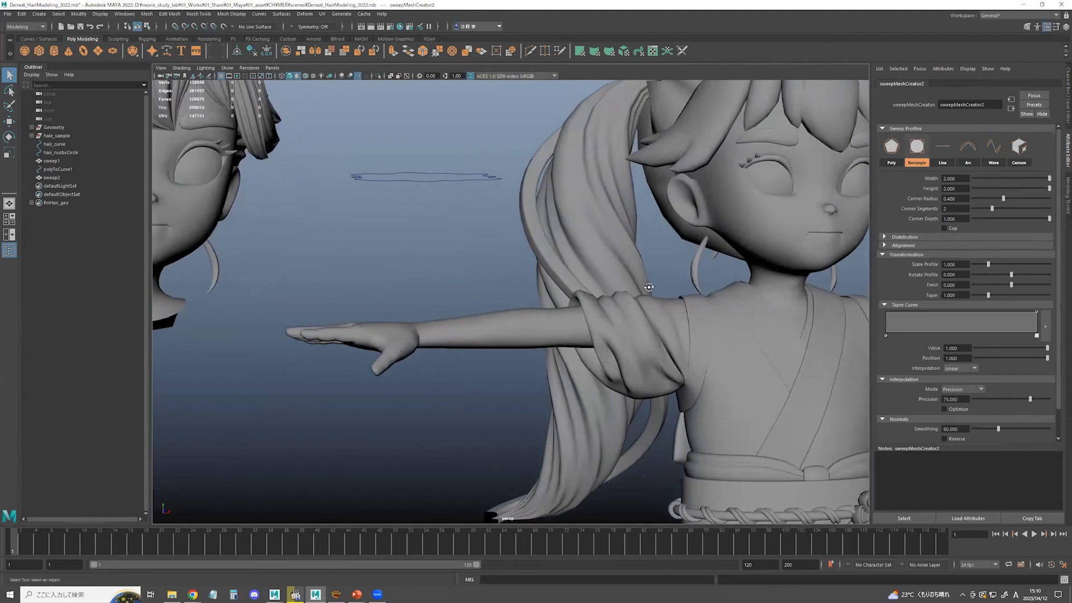
pyautogui.keyDown('alt'); pyautogui.moveTo(625, 223); pyautogui.dragTo(601, 241); pyautogui.keyUp('alt')
pyautogui.keyDown('alt'); pyautogui.moveTo(575, 335); pyautogui.dragTo(524, 193, button='middle'); pyautogui.keyUp('alt')
pyautogui.keyDown('alt'); pyautogui.moveTo(483, 425); pyautogui.dragTo(519, 417); pyautogui.keyUp('alt')
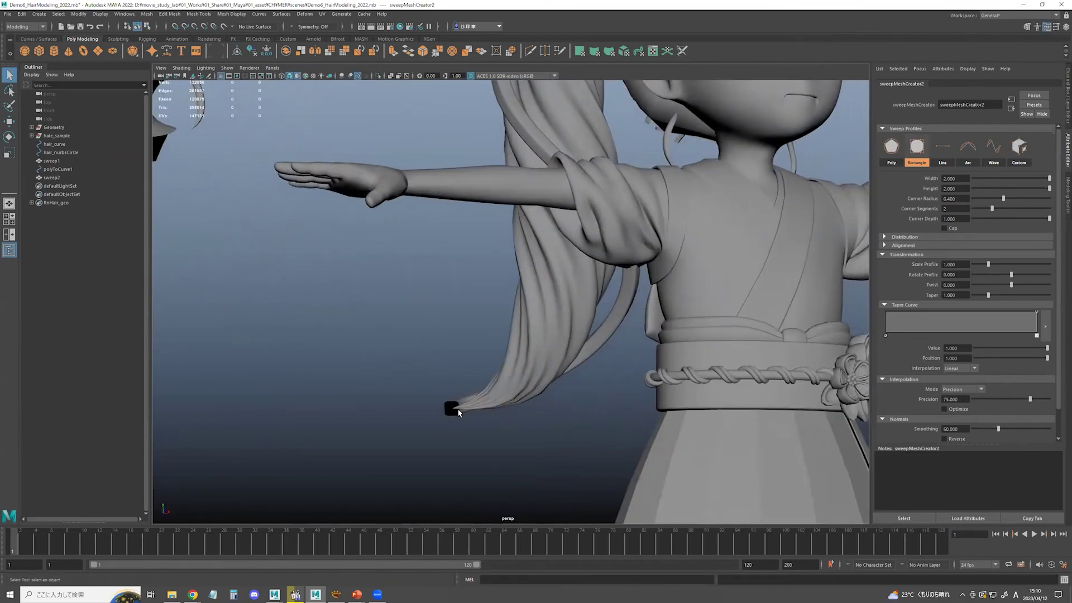
# Flatten the strand by reducing its rectangle profile's Width to about 0.822
pyautogui.keyDown('alt'); pyautogui.moveTo(601, 340); pyautogui.dragTo(574, 352); pyautogui.keyUp('alt')
pyautogui.keyDown('alt'); pyautogui.moveTo(581, 313); pyautogui.dragTo(519, 410, button='middle'); pyautogui.keyUp('alt')
pyautogui.moveTo(1027, 179); pyautogui.dragTo(1005, 186)
pyautogui.keyDown('alt'); pyautogui.moveTo(549, 292); pyautogui.dragTo(583, 289); pyautogui.keyUp('alt')
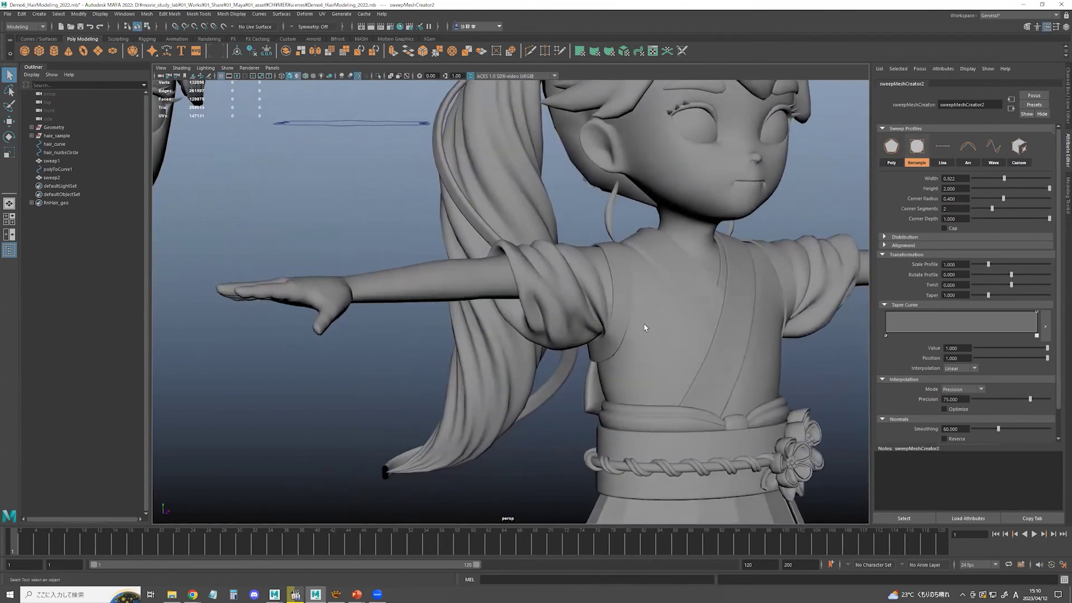
pyautogui.keyDown('alt'); pyautogui.moveTo(644, 328); pyautogui.dragTo(556, 339, button='right'); pyautogui.keyUp('alt')
pyautogui.scroll(6, 528, 233)
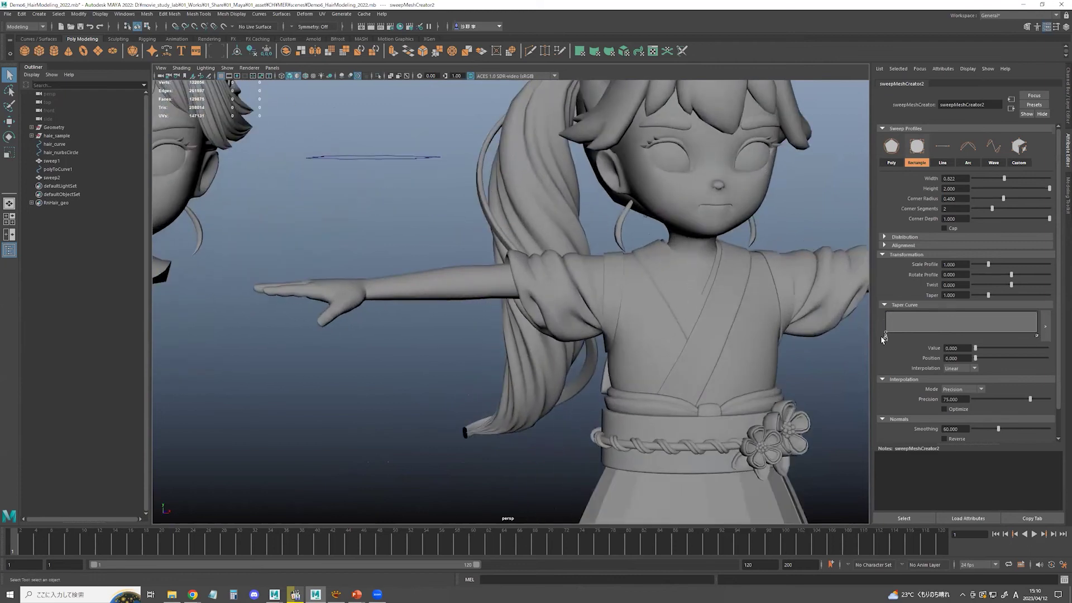
# Taper the strand toward both ends, with the end point at 0.280 and a middle point of 0.720 at position 0.512
pyautogui.moveTo(884, 329); pyautogui.dragTo(884, 331)
pyautogui.click(1039, 325)
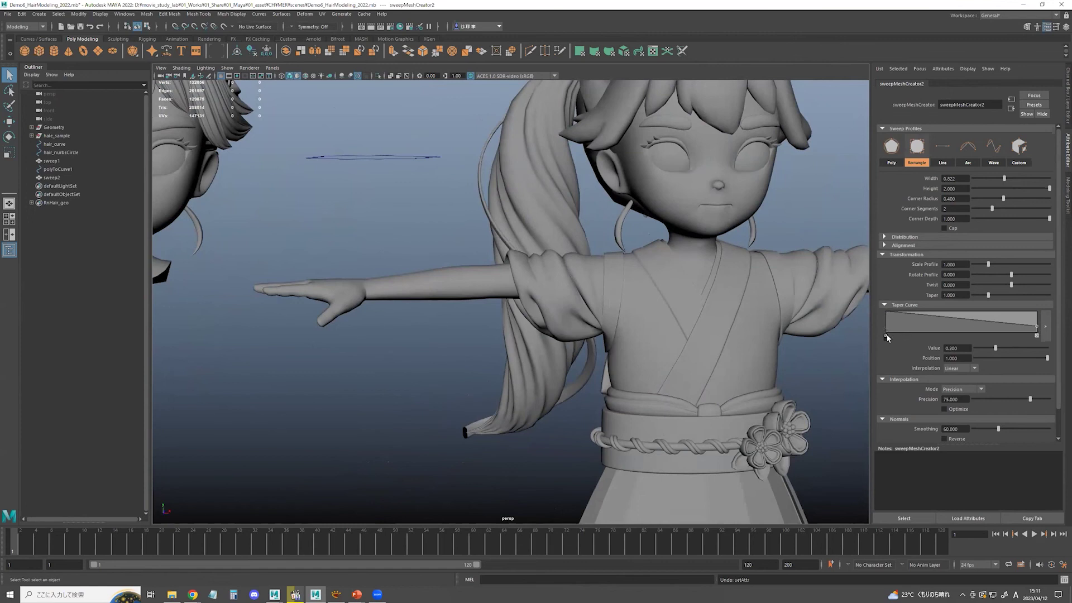
pyautogui.click(886, 337)
pyautogui.moveTo(961, 327); pyautogui.dragTo(962, 319)
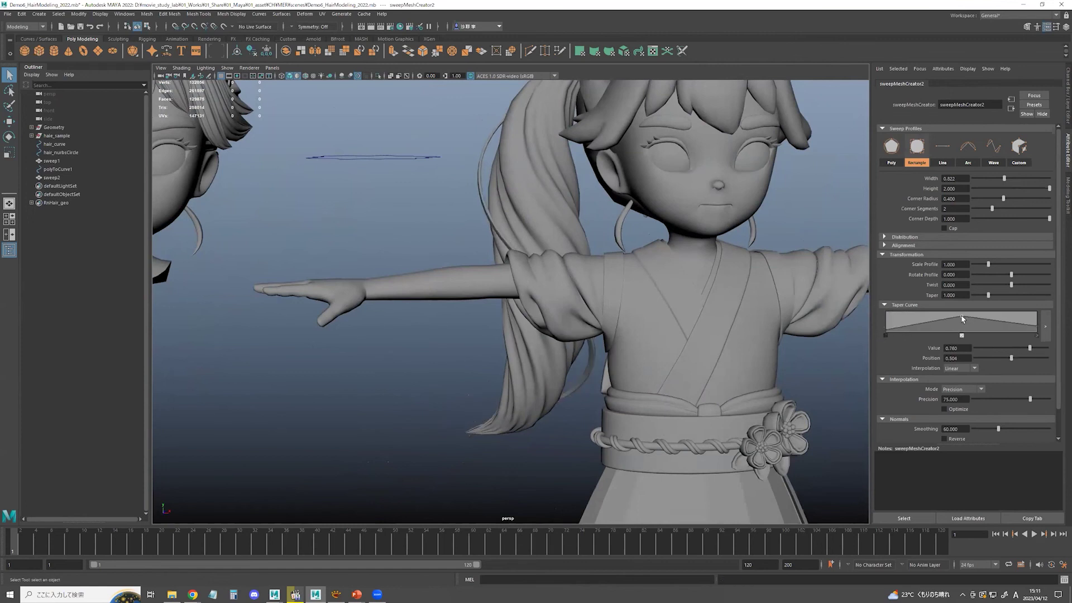
pyautogui.keyDown('alt'); pyautogui.moveTo(535, 296); pyautogui.dragTo(391, 299); pyautogui.keyUp('alt')
pyautogui.scroll(-4, 430, 287)
pyautogui.keyDown('alt'); pyautogui.moveTo(458, 276); pyautogui.dragTo(397, 261); pyautogui.keyUp('alt')
pyautogui.keyDown('alt'); pyautogui.moveTo(397, 261); pyautogui.dragTo(480, 273, button='right'); pyautogui.keyUp('alt')
pyautogui.keyDown('alt'); pyautogui.moveTo(480, 273); pyautogui.dragTo(411, 265); pyautogui.keyUp('alt')
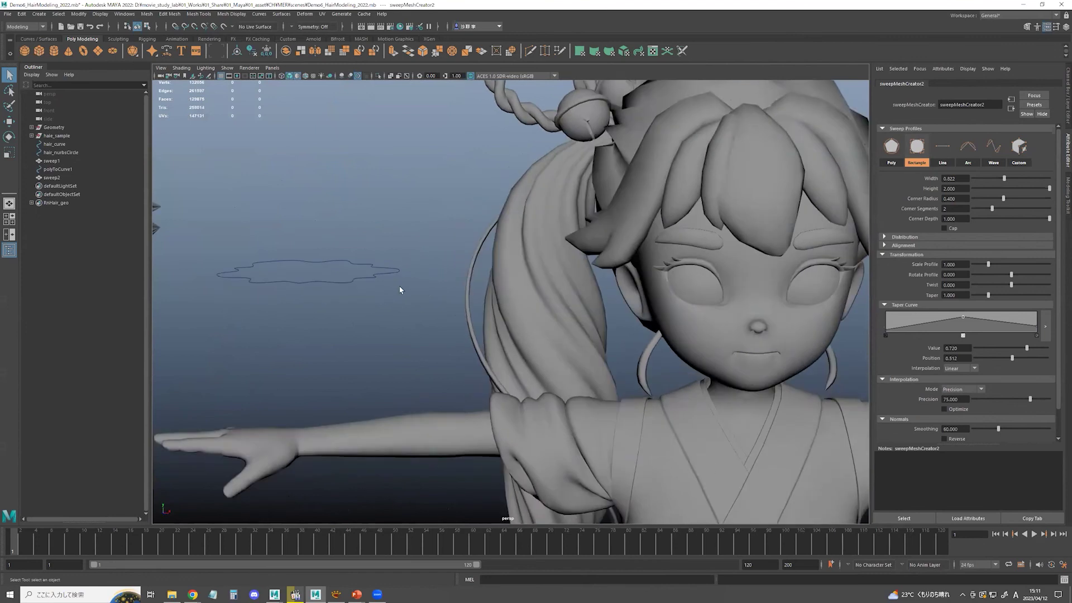
# Select the loose strand beside the ponytail and examine its sweep mesh settings
pyautogui.click(398, 272)
pyautogui.click(441, 312)
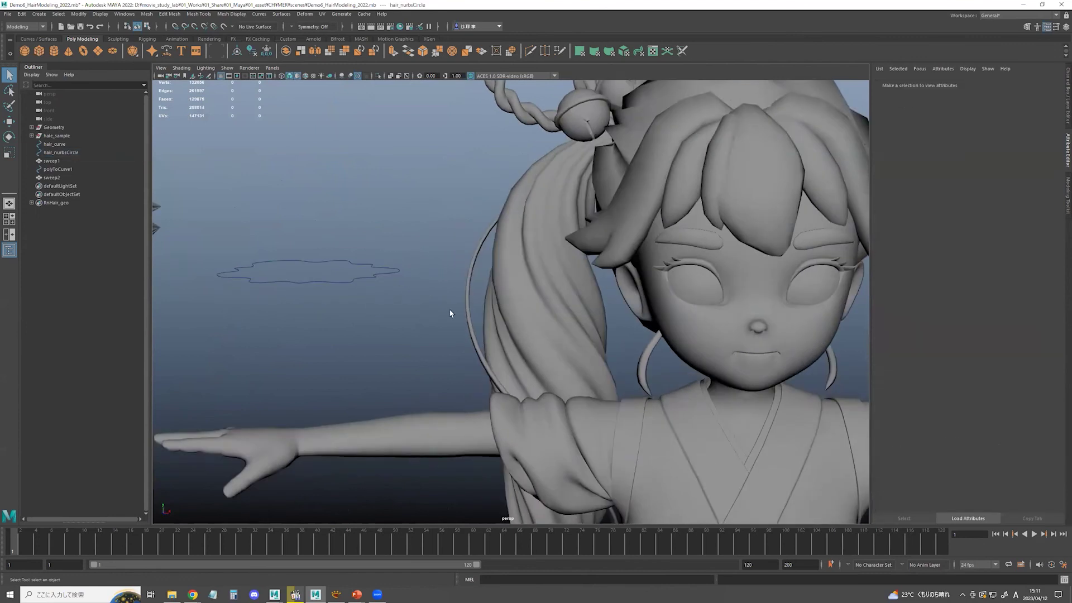
pyautogui.click(466, 308)
pyautogui.click(963, 83)
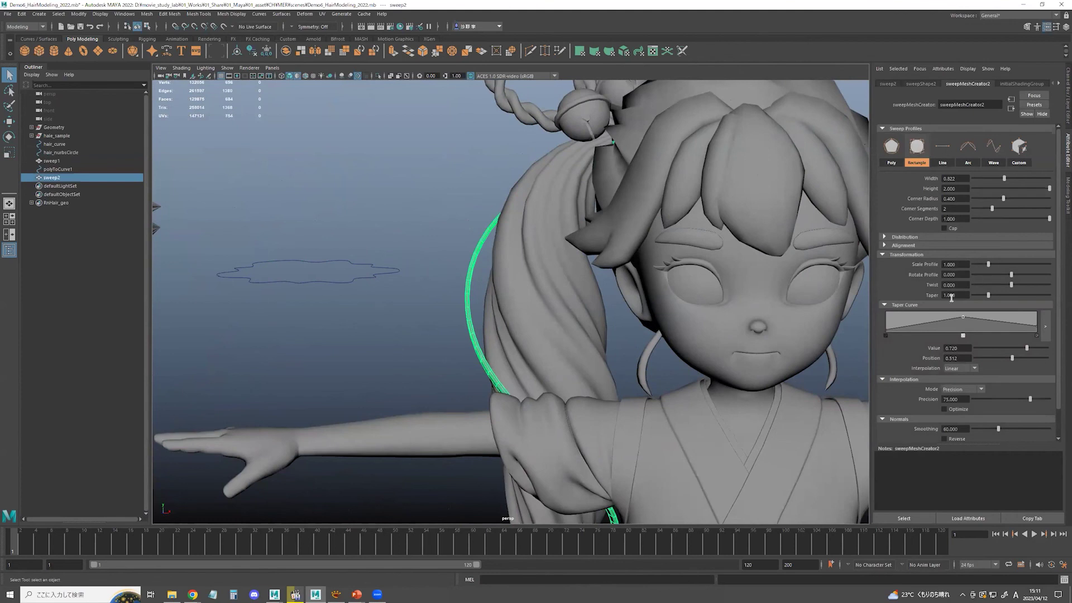
pyautogui.keyDown('alt'); pyautogui.moveTo(421, 357); pyautogui.dragTo(441, 296); pyautogui.keyUp('alt')
pyautogui.click(196, 186)
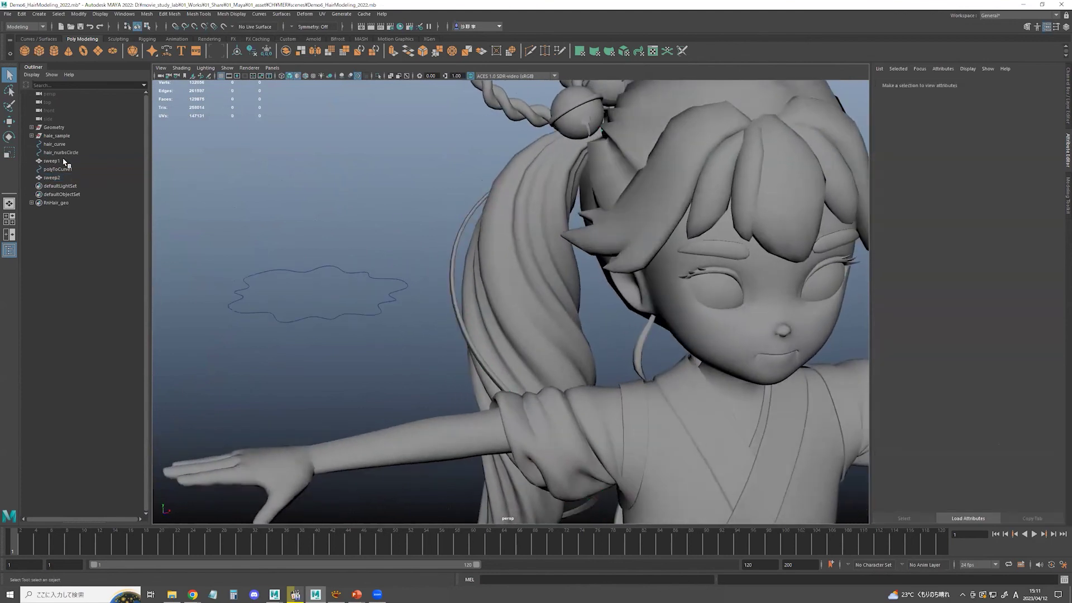
# Isolate the loose strand's curve to pick one control vertex, and try moving that vertex sideways in the full scene before undoing the move
pyautogui.click(57, 169)
pyautogui.press('f')
pyautogui.hotkey('ctrl', '1')
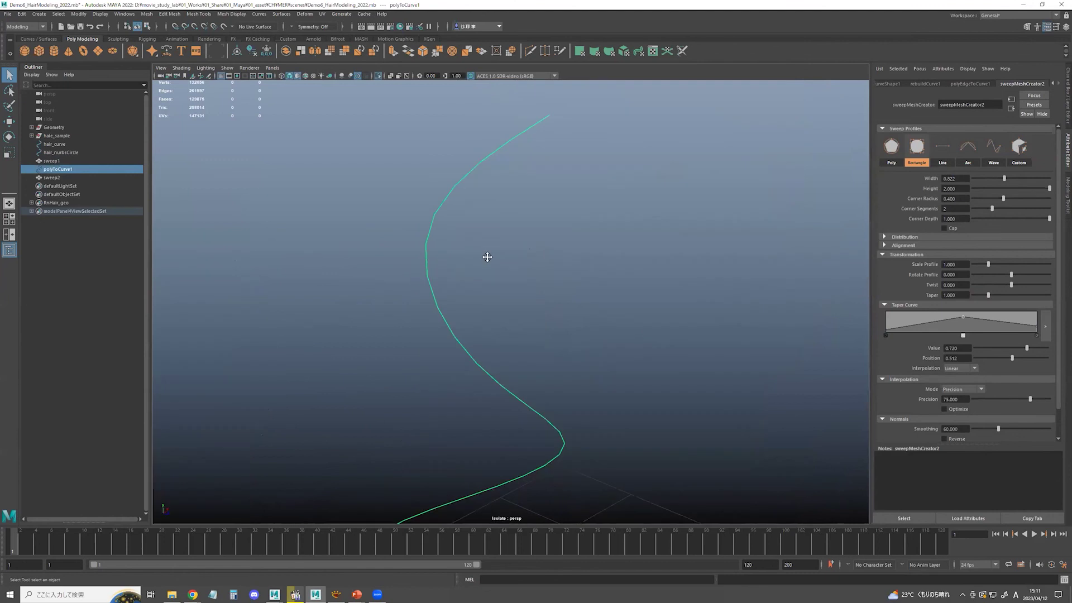
pyautogui.moveTo(456, 144); pyautogui.dragTo(408, 144, button='right')
pyautogui.moveTo(555, 213); pyautogui.dragTo(670, 211)
pyautogui.hotkey('ctrl', '1')
pyautogui.press('w')
pyautogui.moveTo(514, 165); pyautogui.dragTo(405, 165)
pyautogui.hotkey('ctrl', 'z')
pyautogui.keyDown('alt'); pyautogui.moveTo(411, 276); pyautogui.dragTo(427, 240); pyautogui.keyUp('alt')
pyautogui.press('q')
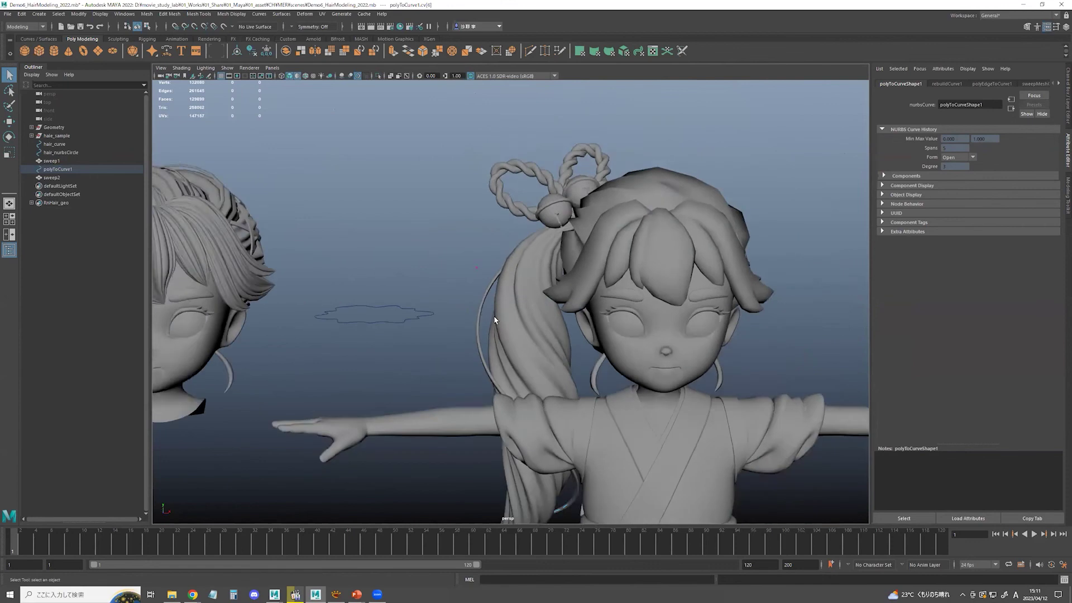
# Return to object mode and examine the swept ponytail with its loose strand against the sample hair
pyautogui.keyDown('alt'); pyautogui.moveTo(494, 320); pyautogui.dragTo(431, 185, button='middle'); pyautogui.keyUp('alt')
pyautogui.moveTo(376, 173); pyautogui.dragTo(413, 162, button='right')
pyautogui.click(439, 239)
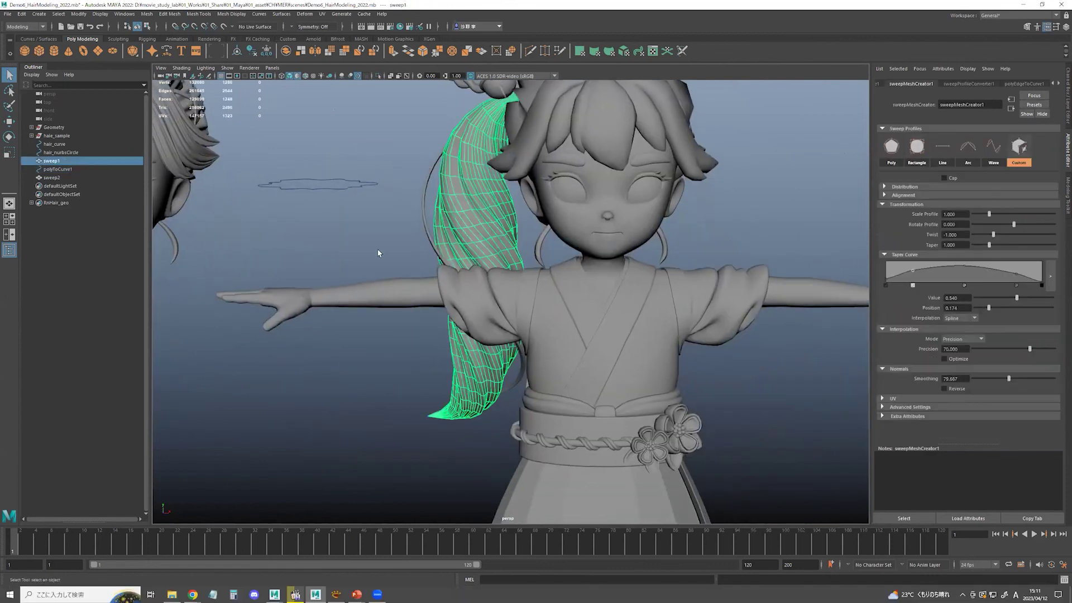
pyautogui.click(378, 253)
pyautogui.scroll(-3, 486, 256)
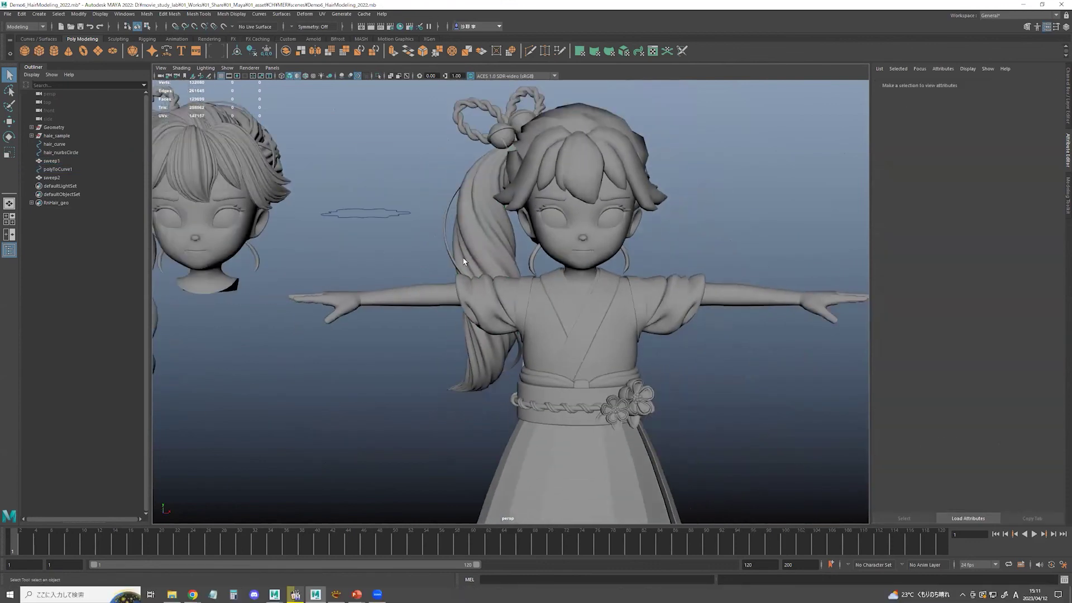
pyautogui.click(468, 246)
pyautogui.click(446, 273)
pyautogui.keyDown('alt'); pyautogui.moveTo(468, 268); pyautogui.dragTo(416, 268); pyautogui.keyUp('alt')
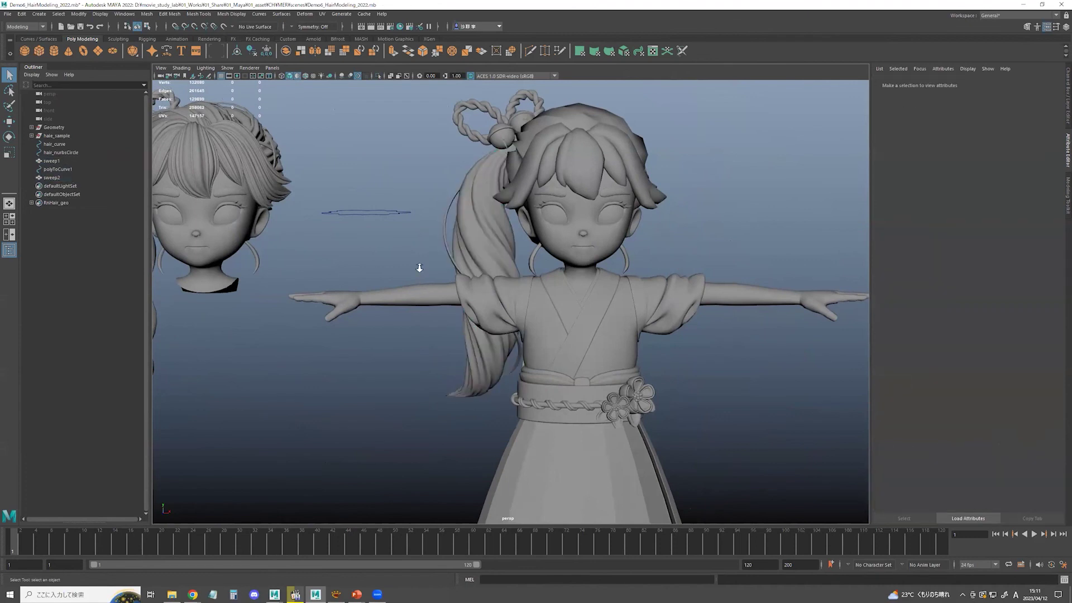
pyautogui.keyDown('alt'); pyautogui.moveTo(420, 267); pyautogui.dragTo(480, 346, button='right'); pyautogui.keyUp('alt')
pyautogui.moveTo(480, 346)
pyautogui.keyDown('alt'); pyautogui.mouseDown()
pyautogui.moveTo(455, 359)
pyautogui.moveTo(472, 352)
pyautogui.mouseUp(); pyautogui.keyUp('alt')
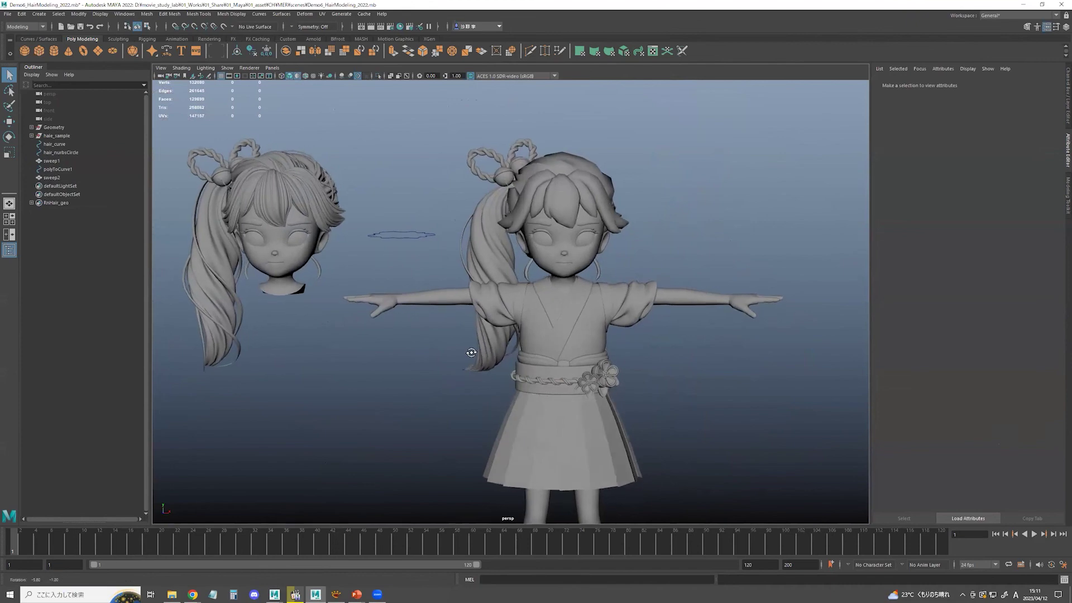